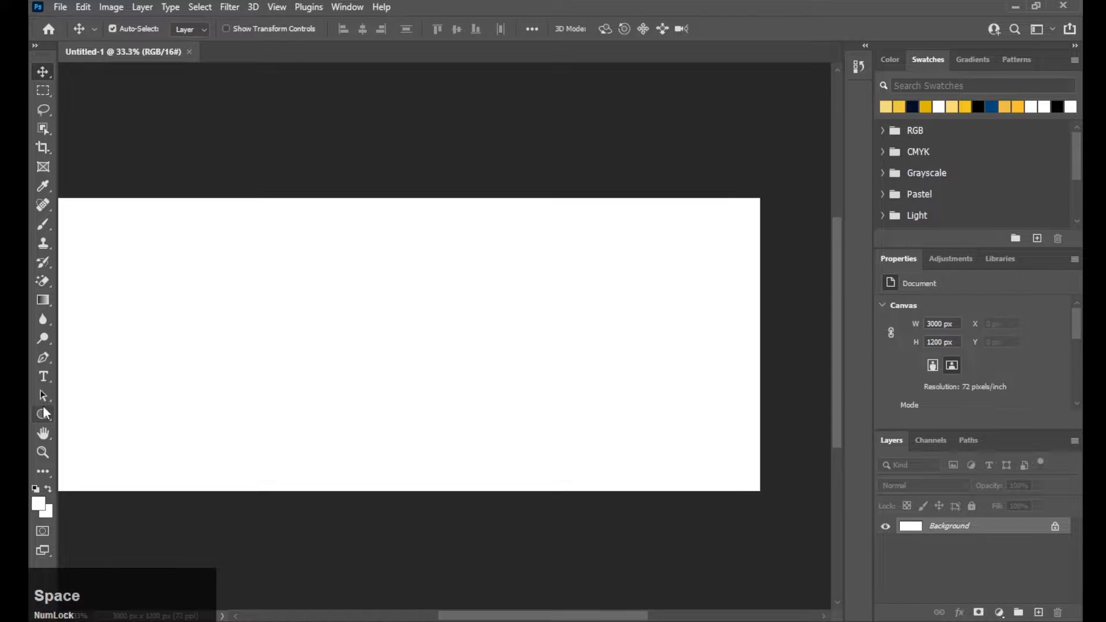
# Step: Draw a blue circle about 876 px in diameter in the lower half of the canvas on a new layer
pyautogui.click(44, 415)
pyautogui.click(1037, 613)
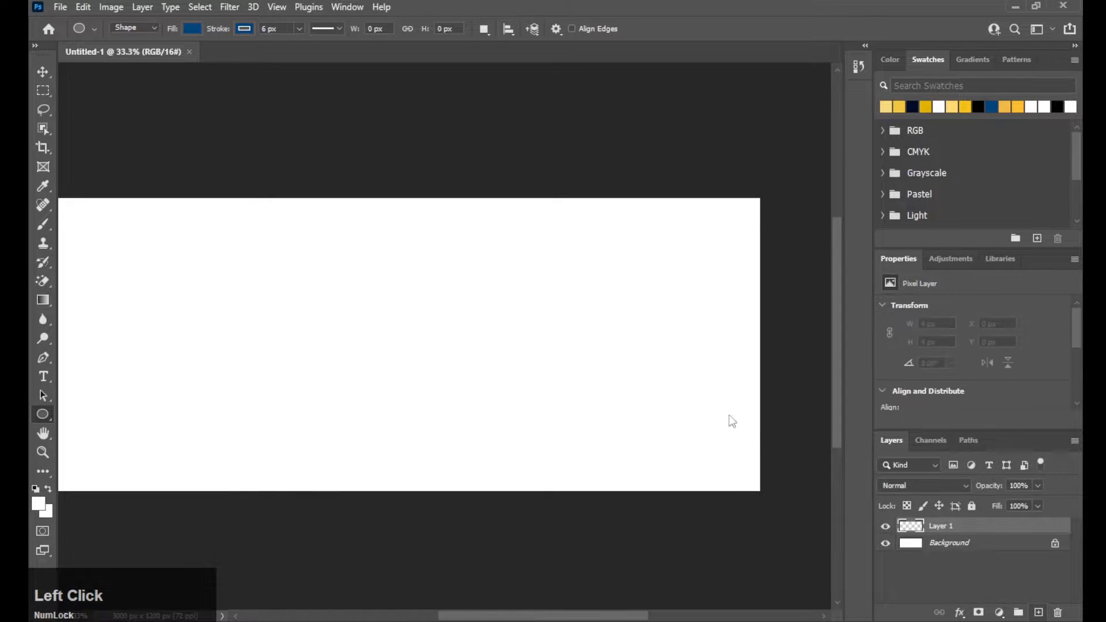
pyautogui.press('space')
pyautogui.moveTo(644, 375); pyautogui.dragTo(600, 357)
pyautogui.press('shift')
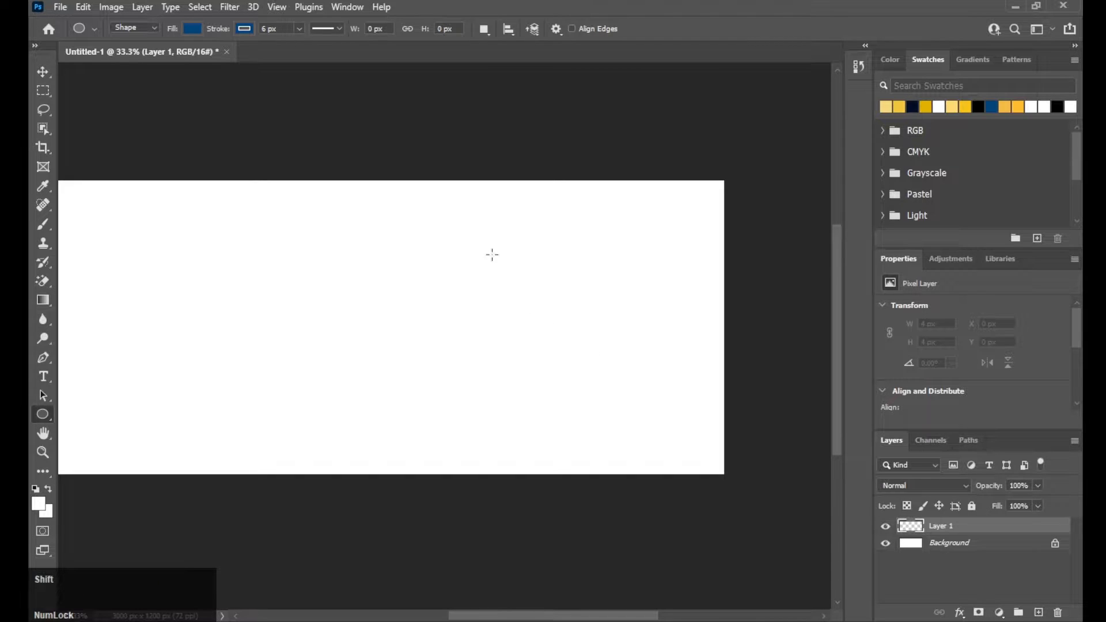
pyautogui.moveTo(421, 253); pyautogui.dragTo(635, 469)
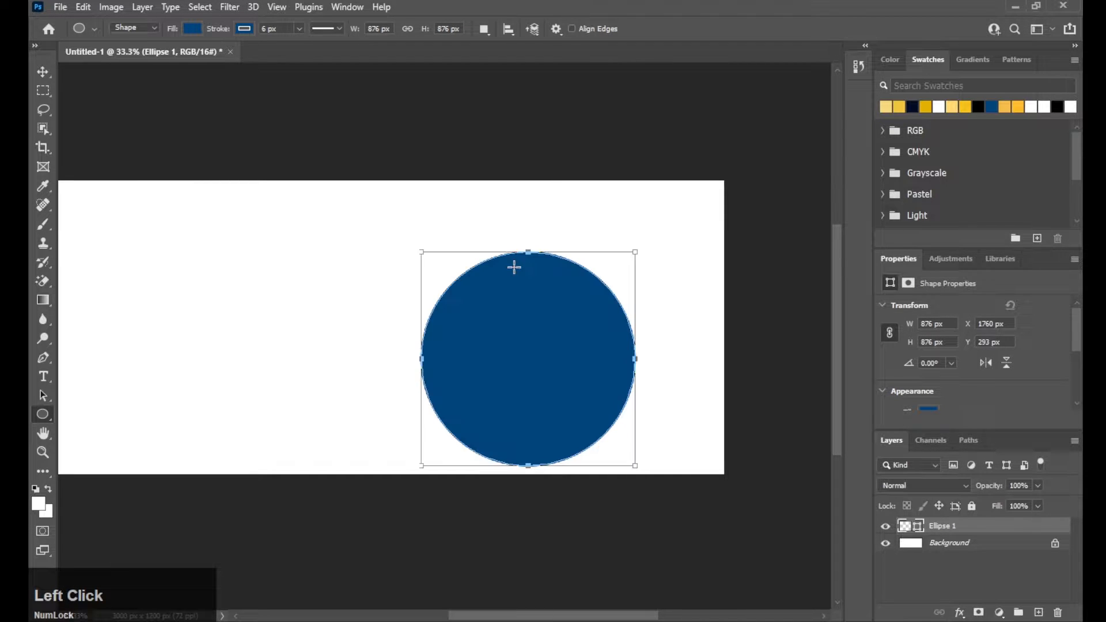
pyautogui.press('v')
# Step: Enable a Gradient Overlay in the blue circle's layer style and show its settings
pyautogui.moveTo(681, 220); pyautogui.dragTo(375, 109)
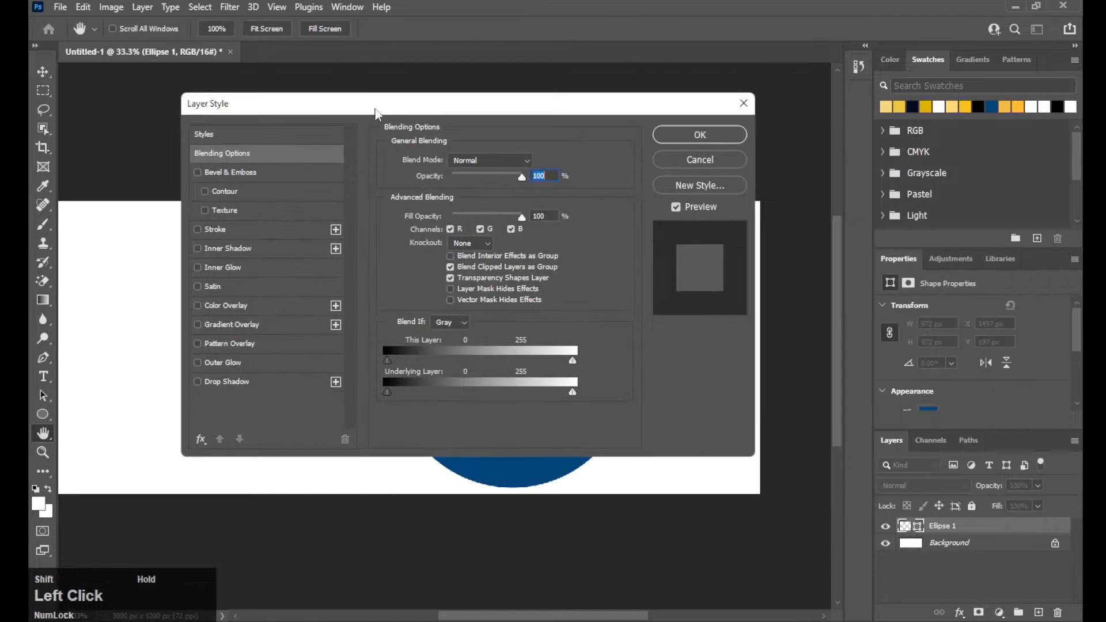
pyautogui.click(198, 324)
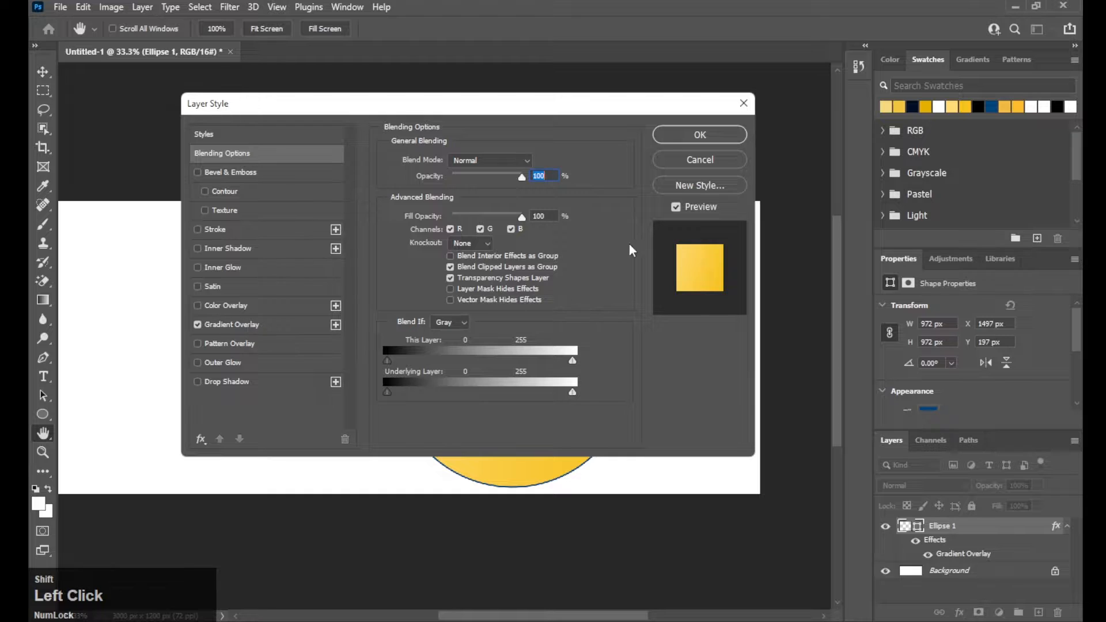
pyautogui.moveTo(634, 115); pyautogui.dragTo(530, 137)
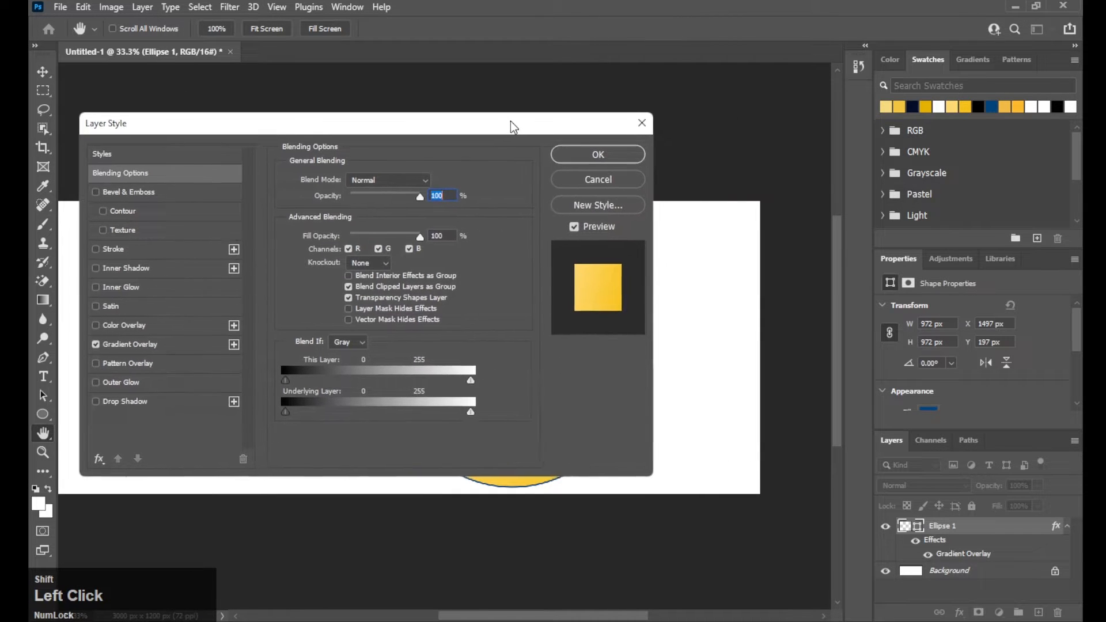
pyautogui.click(149, 347)
# Step: Use a gradient running from #f6c119 to #ffd973 for the circle's overlay and apply the layer style
pyautogui.click(370, 216)
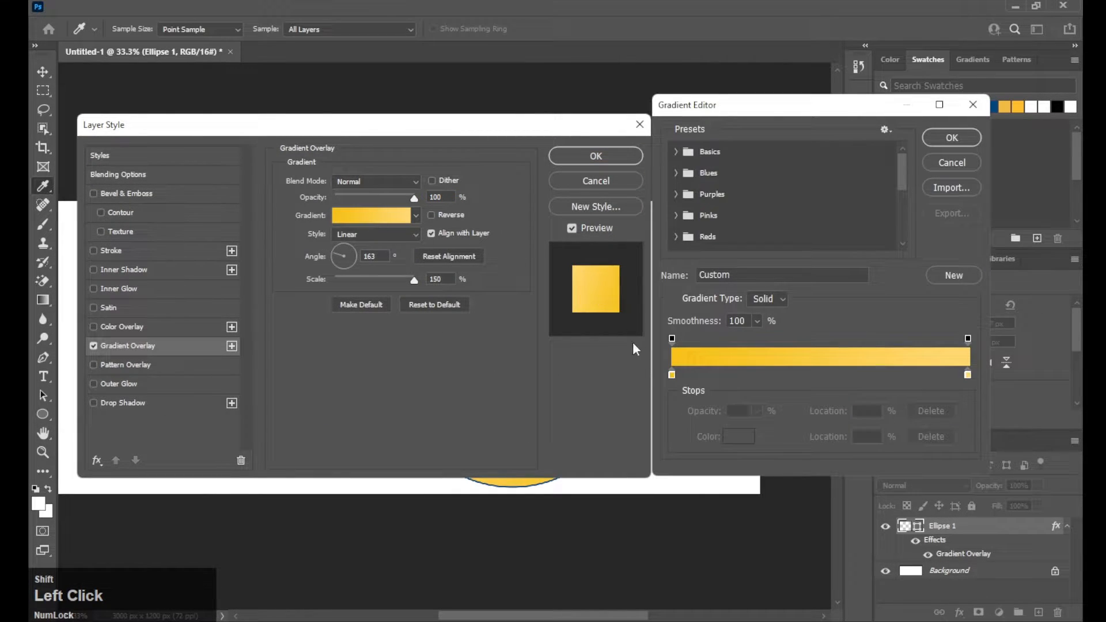
pyautogui.click(672, 375)
pyautogui.click(739, 436)
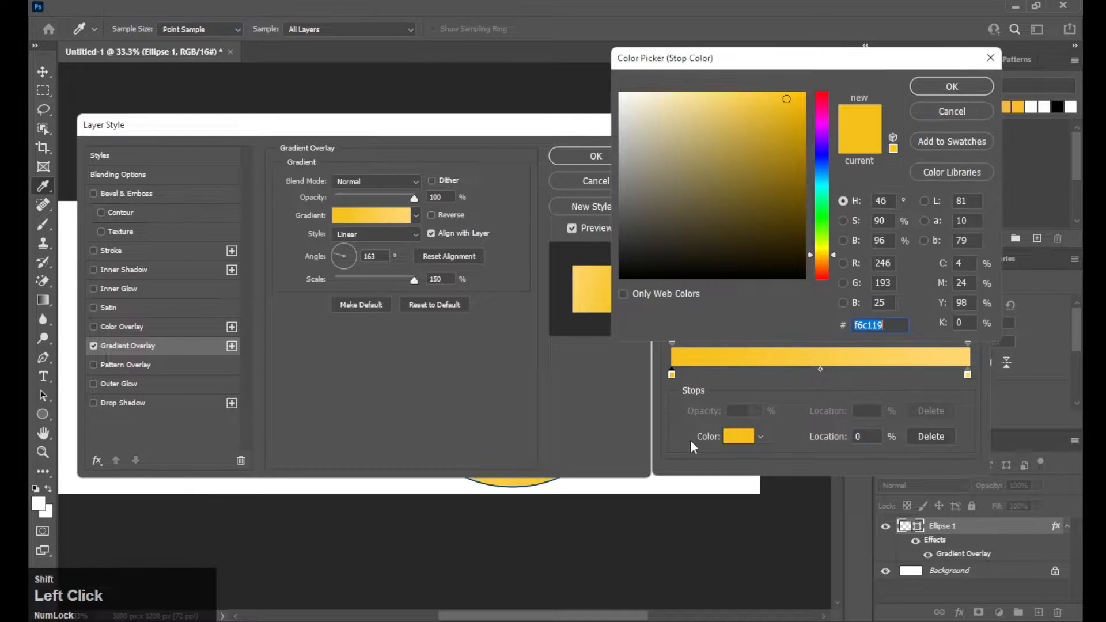
pyautogui.click(898, 326)
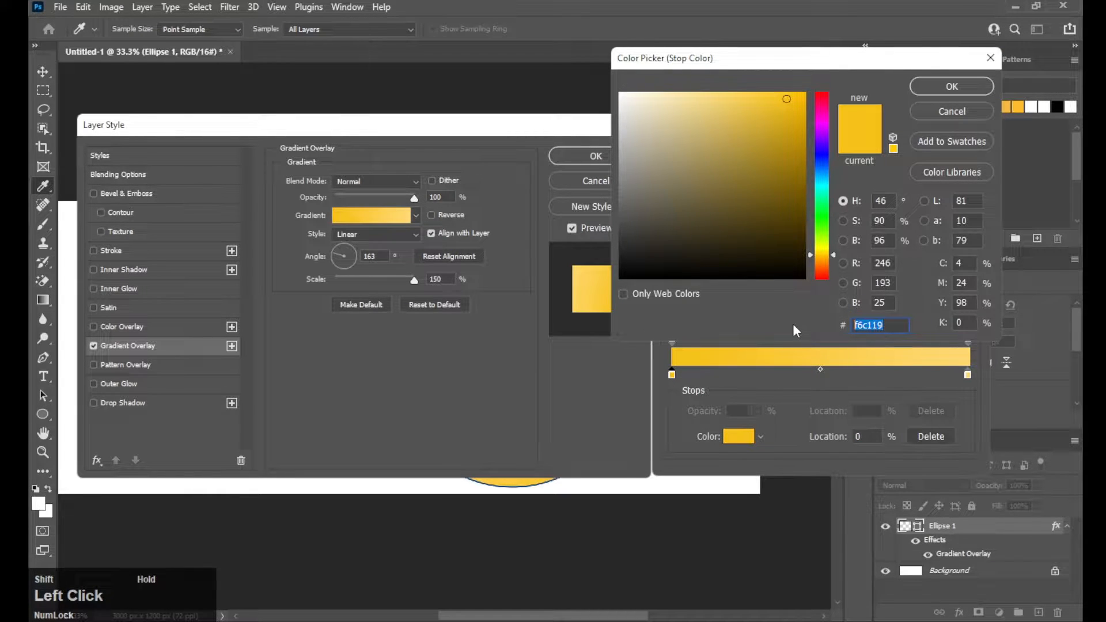
pyautogui.click(952, 86)
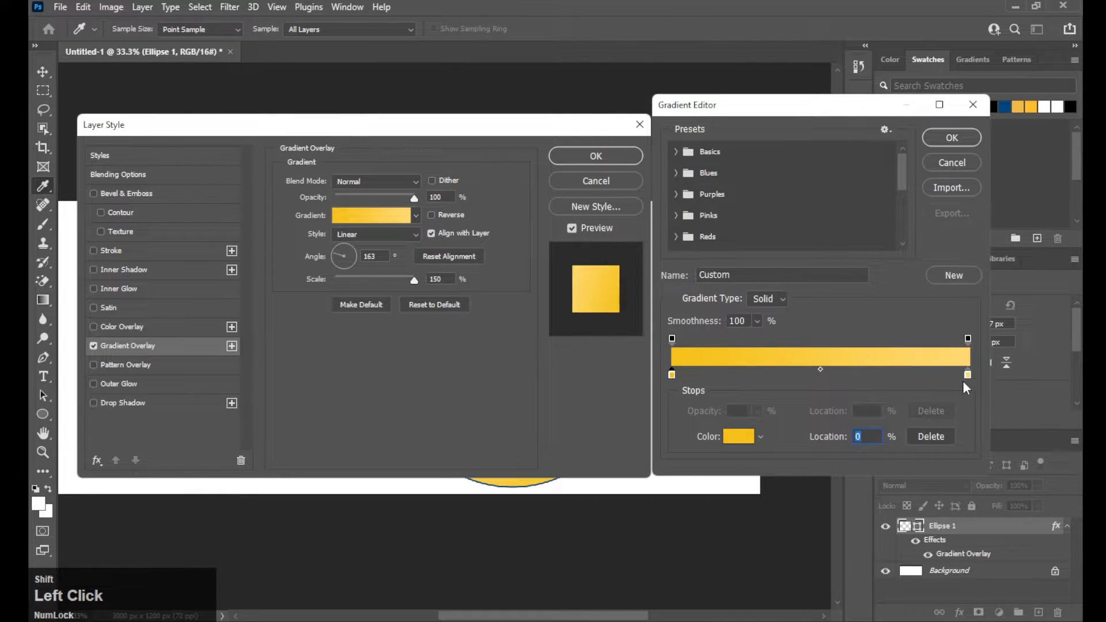
pyautogui.click(966, 376)
pyautogui.click(736, 436)
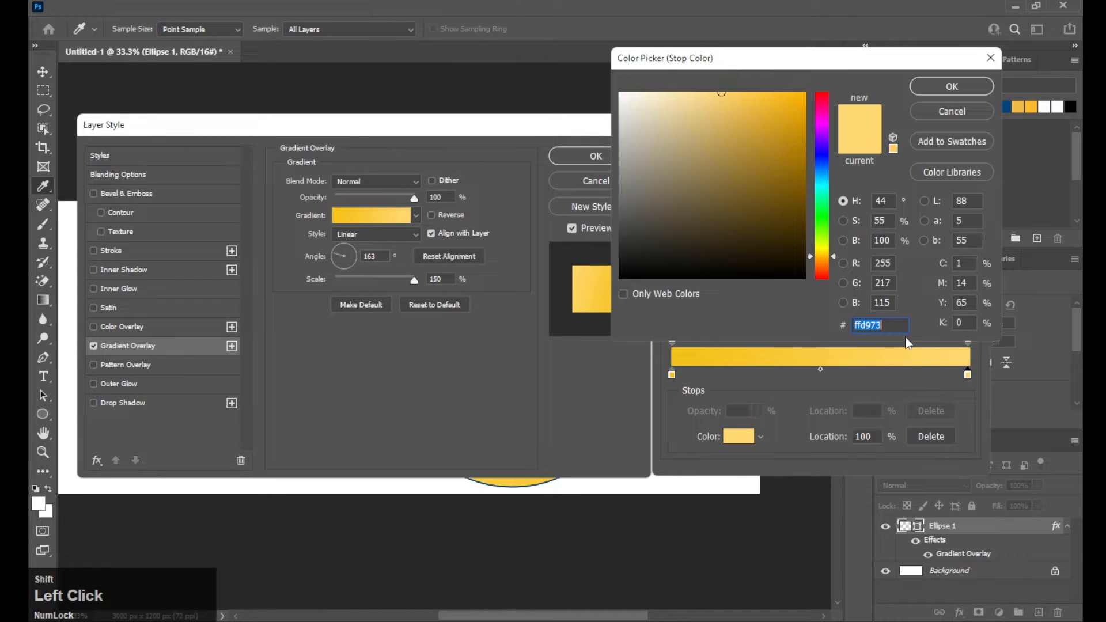
pyautogui.click(932, 91)
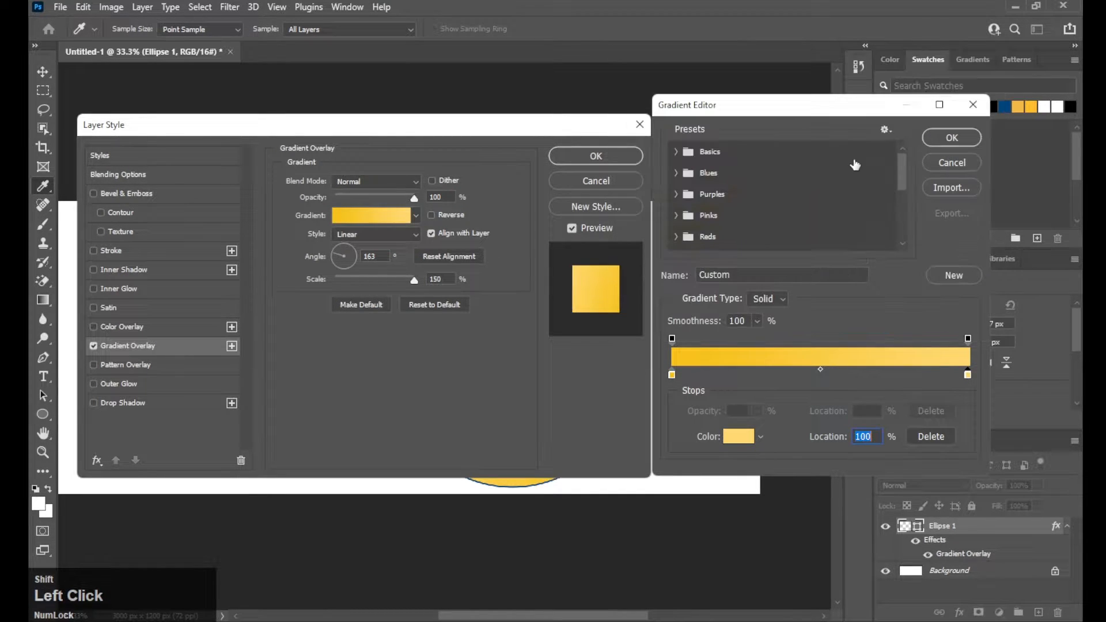
pyautogui.click(931, 141)
pyautogui.click(614, 161)
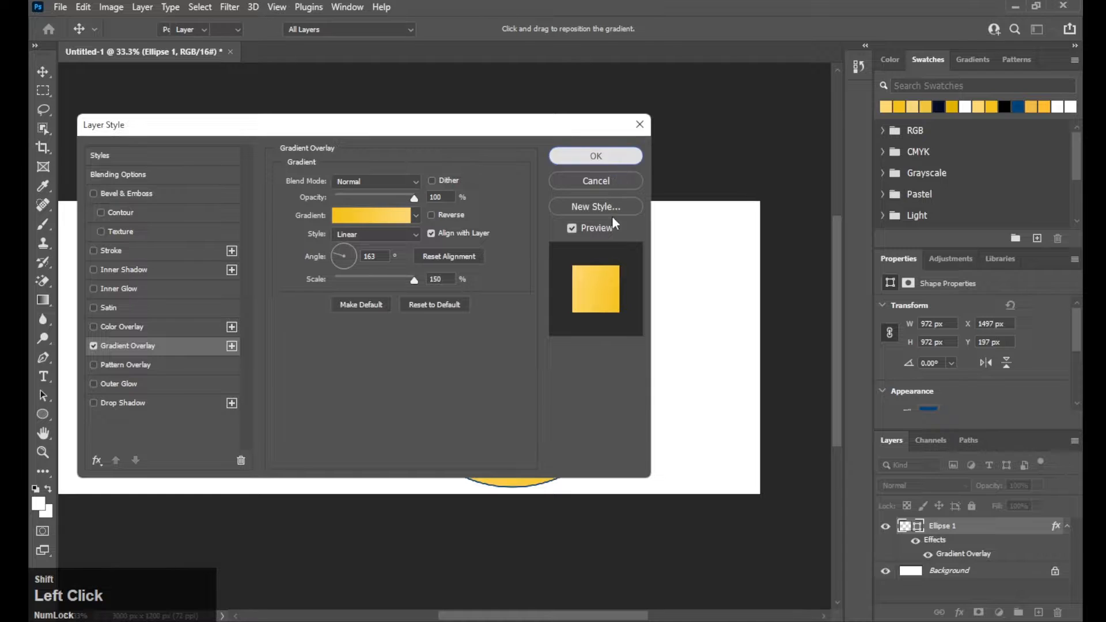
# Step: Remove the blue outline from the gradient circle
pyautogui.press('space')
pyautogui.moveTo(603, 344); pyautogui.dragTo(586, 367)
pyautogui.keyDown('shift'); pyautogui.click(537, 399); pyautogui.keyUp('shift')
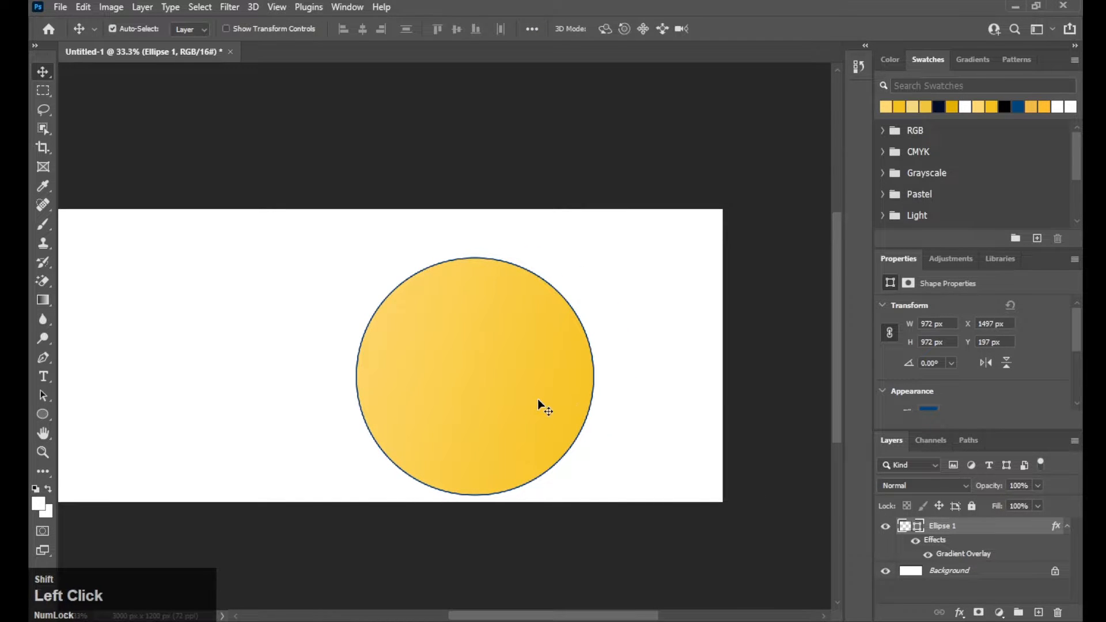
pyautogui.scroll(-3, 953, 363)
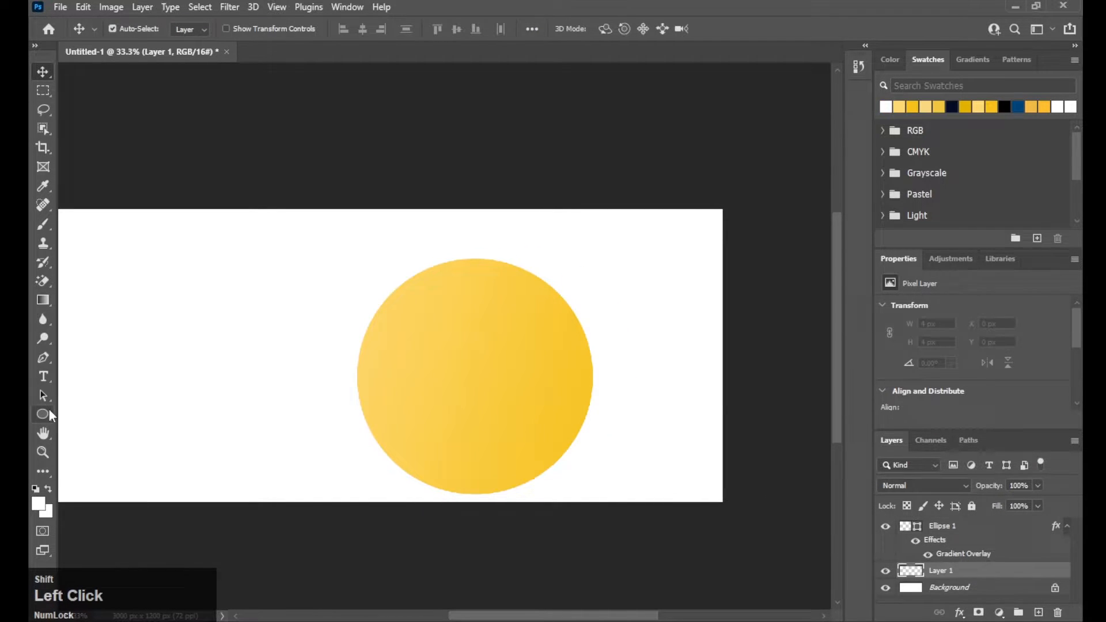
# Step: Draw a larger circle beneath the gradient circle and fill it with a darker orange
pyautogui.click(48, 415)
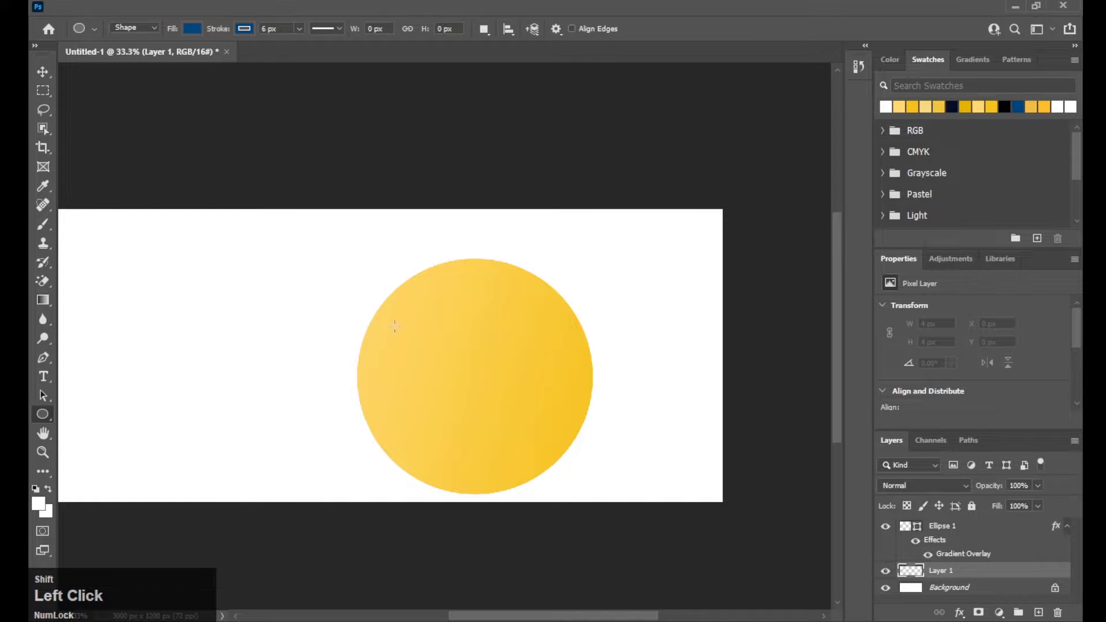
pyautogui.moveTo(351, 254); pyautogui.dragTo(610, 548)
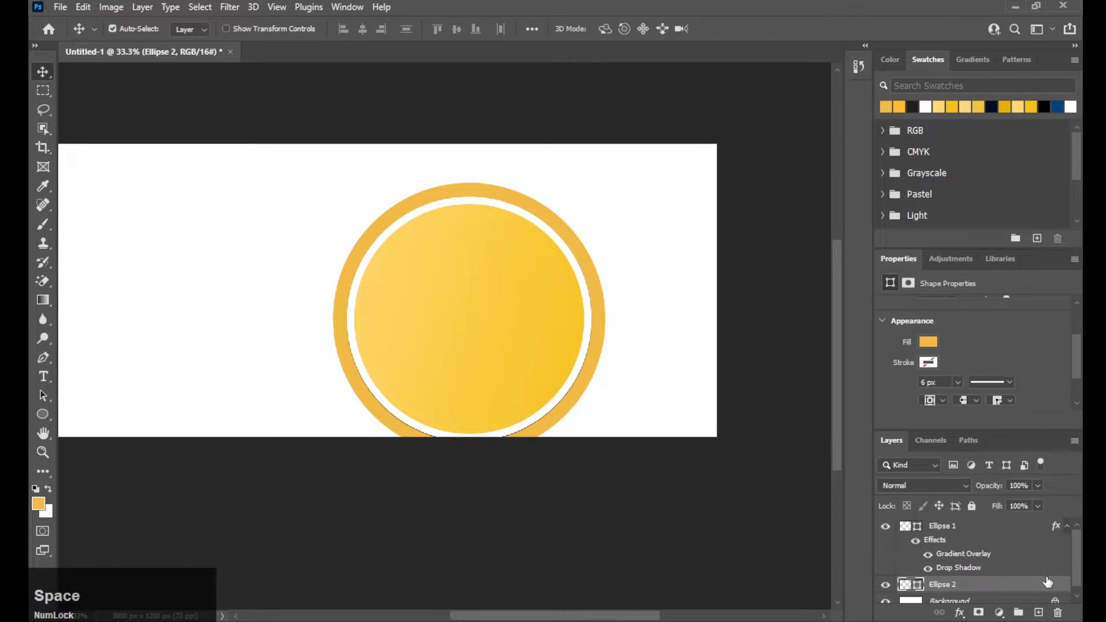
pyautogui.scroll(-1, 1047, 584)
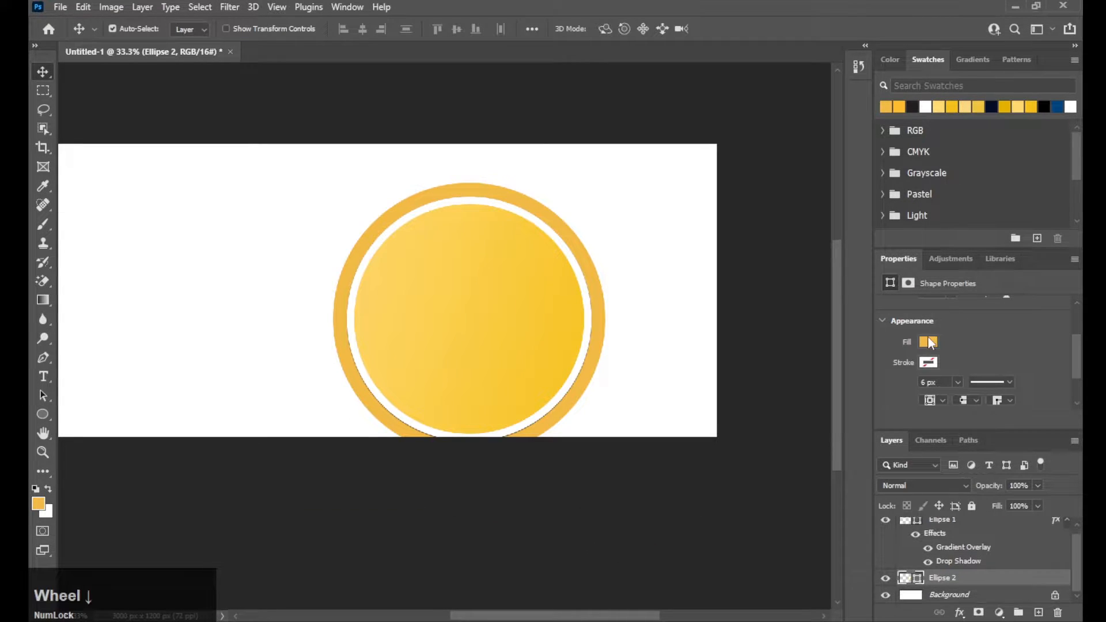
pyautogui.click(928, 342)
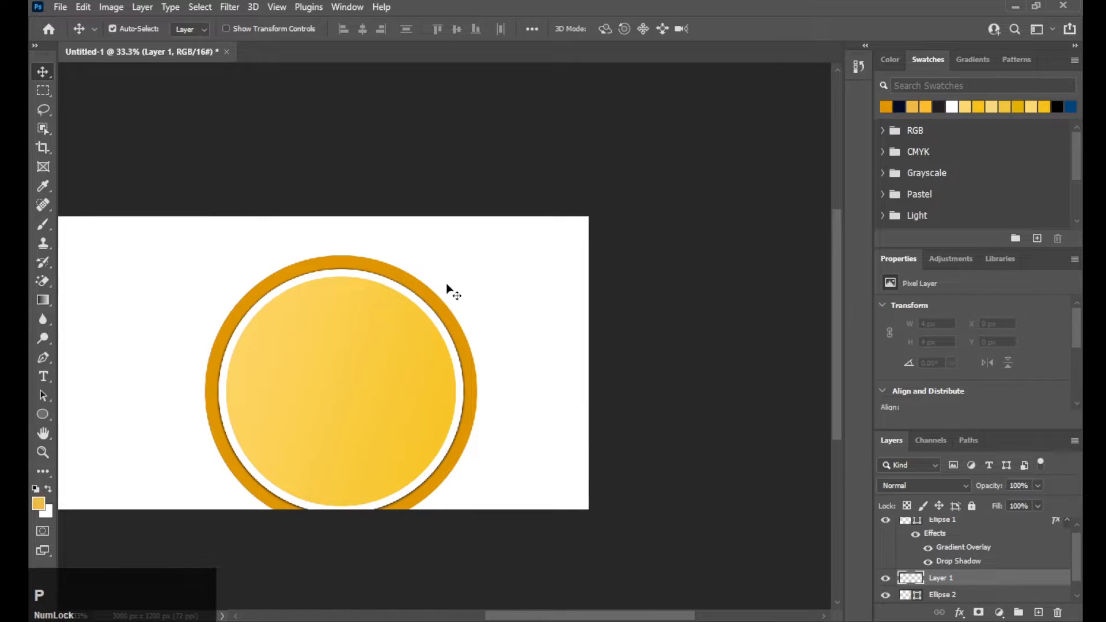
# Step: Draw a dark navy rectangle about 2183 by 932 px between the gradient circle and the orange circle
pyautogui.click(440, 234)
pyautogui.press('space')
pyautogui.moveTo(440, 233); pyautogui.dragTo(487, 212)
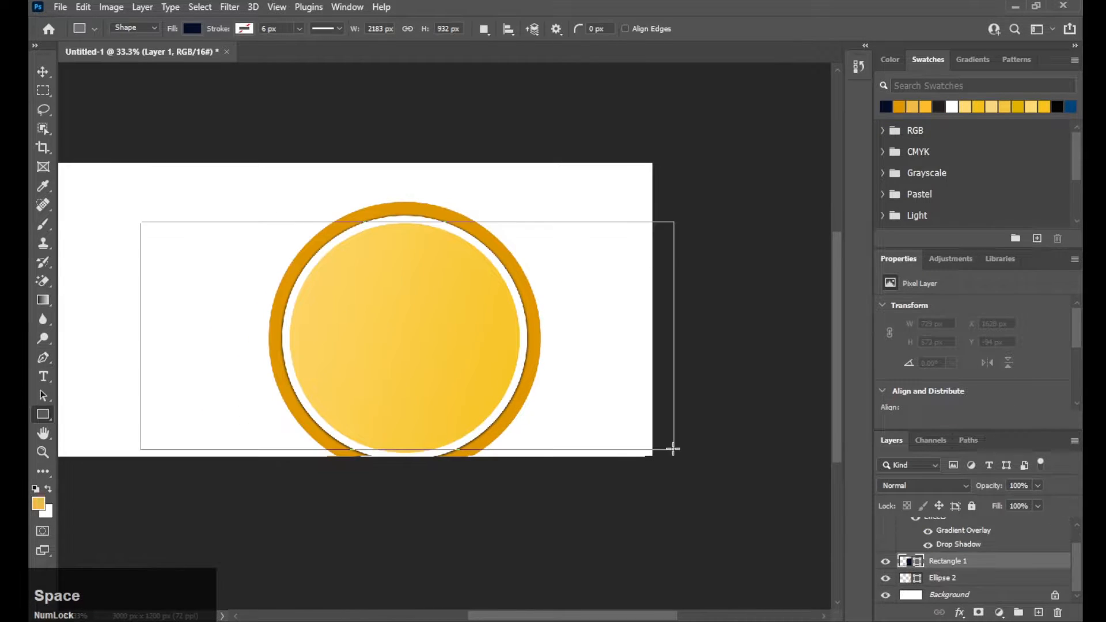
pyautogui.moveTo(659, 453); pyautogui.dragTo(659, 455)
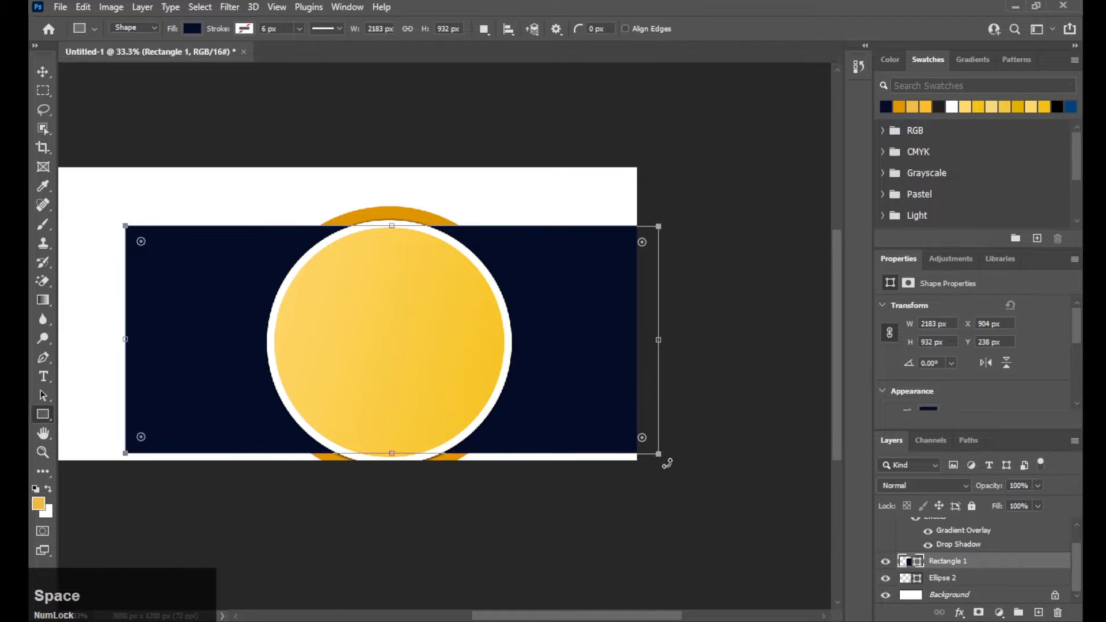
# Step: Rotate the navy rectangle to about -31° and enlarge it to run from behind the circle past the canvas's upper-right corner
pyautogui.moveTo(688, 345); pyautogui.dragTo(699, 331)
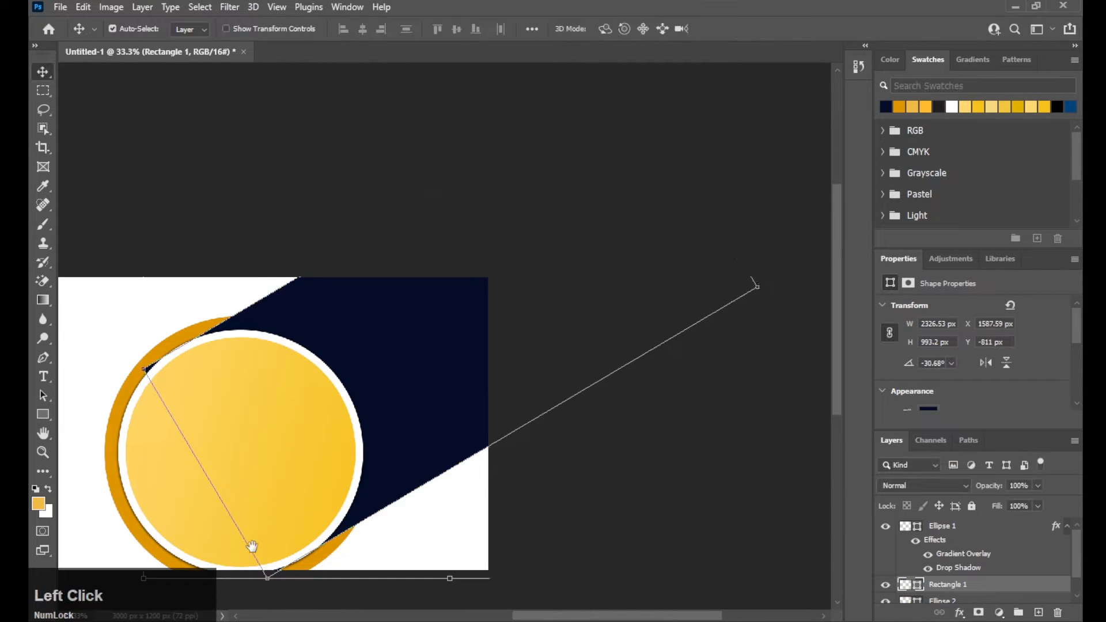
pyautogui.moveTo(255, 546); pyautogui.dragTo(560, 425)
pyautogui.press('space')
# Step: Add a layer mask to the navy rectangle
pyautogui.rightClick(1022, 582)
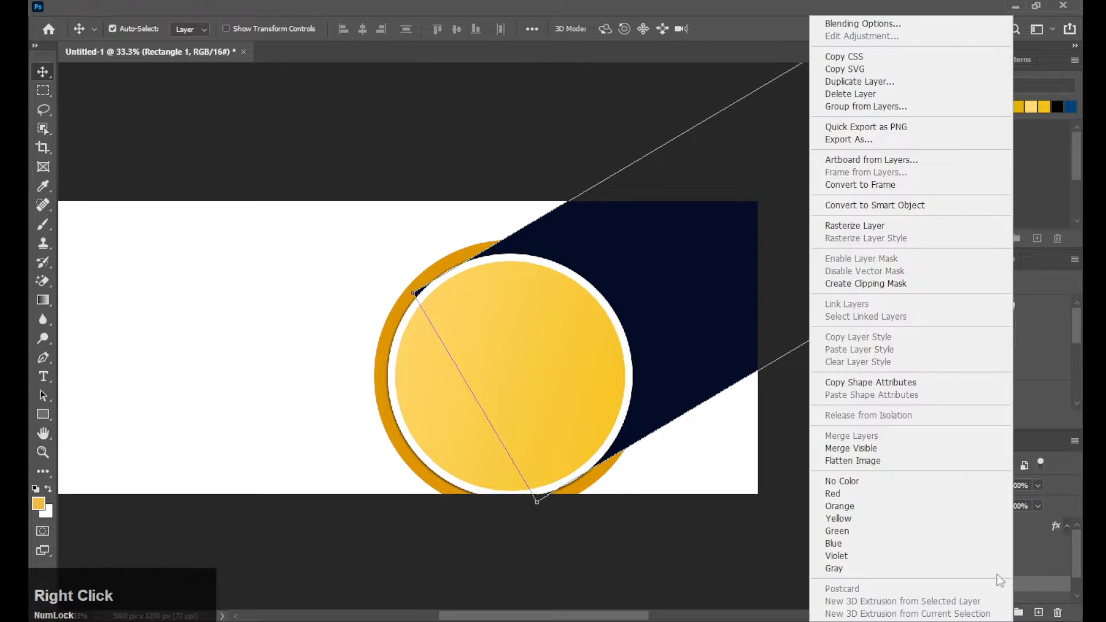
pyautogui.click(1018, 608)
pyautogui.click(979, 612)
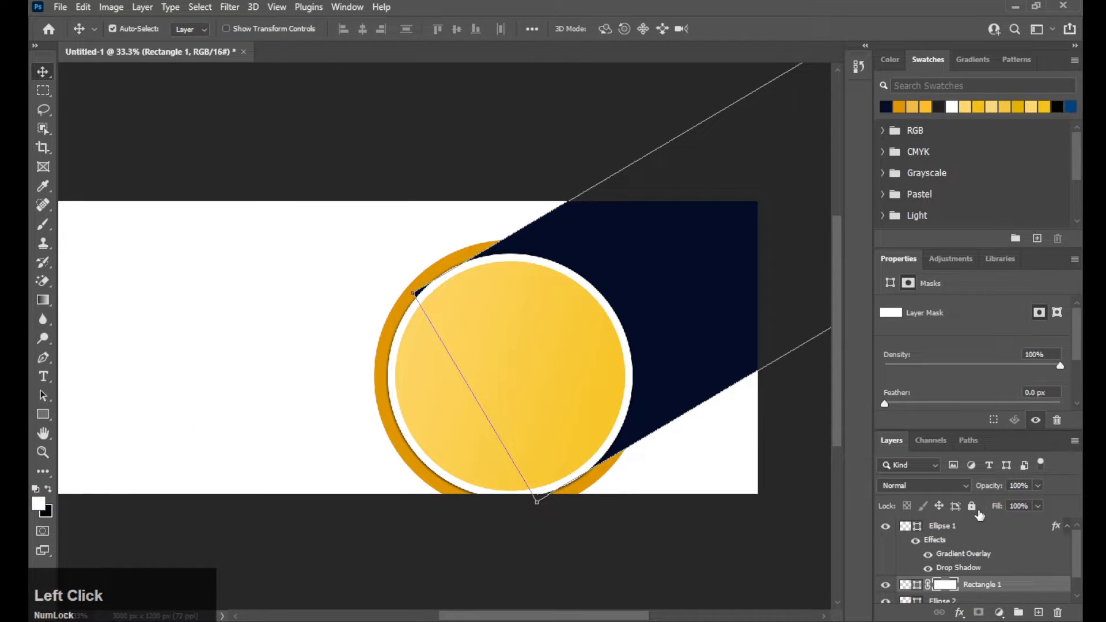
# Step: Paint black on the rectangle's mask with a 643 px soft brush to hide its corner overlapping the orange ring
pyautogui.moveTo(604, 336)
pyautogui.mouseDown()
pyautogui.moveTo(531, 339)
pyautogui.moveTo(522, 327)
pyautogui.mouseUp()
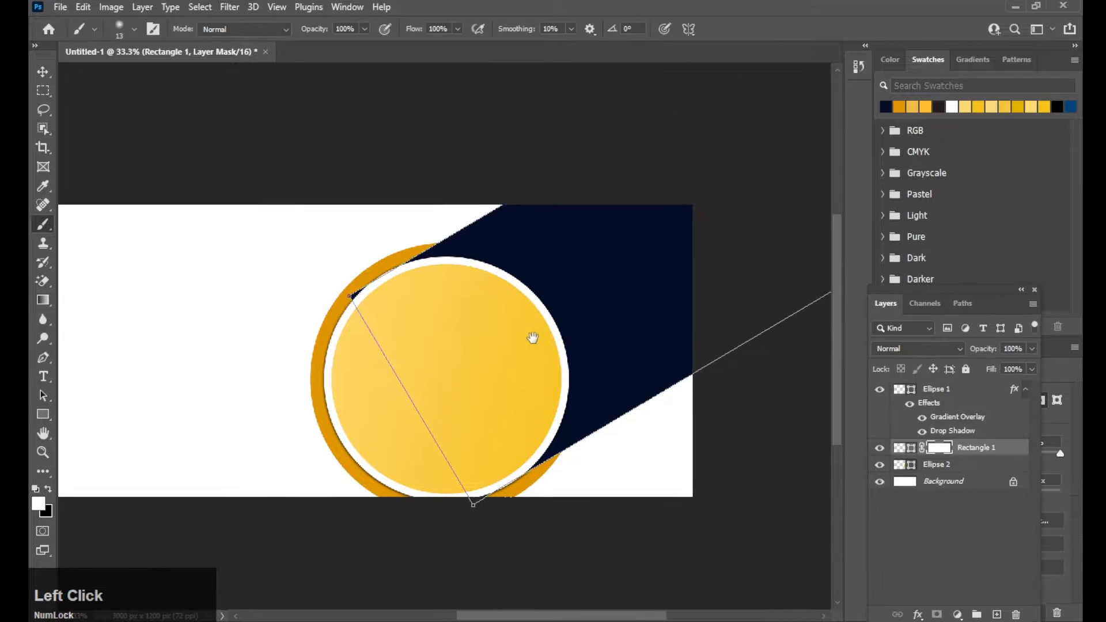
pyautogui.moveTo(436, 321); pyautogui.dragTo(451, 322)
pyautogui.click(326, 293)
pyautogui.press('x')
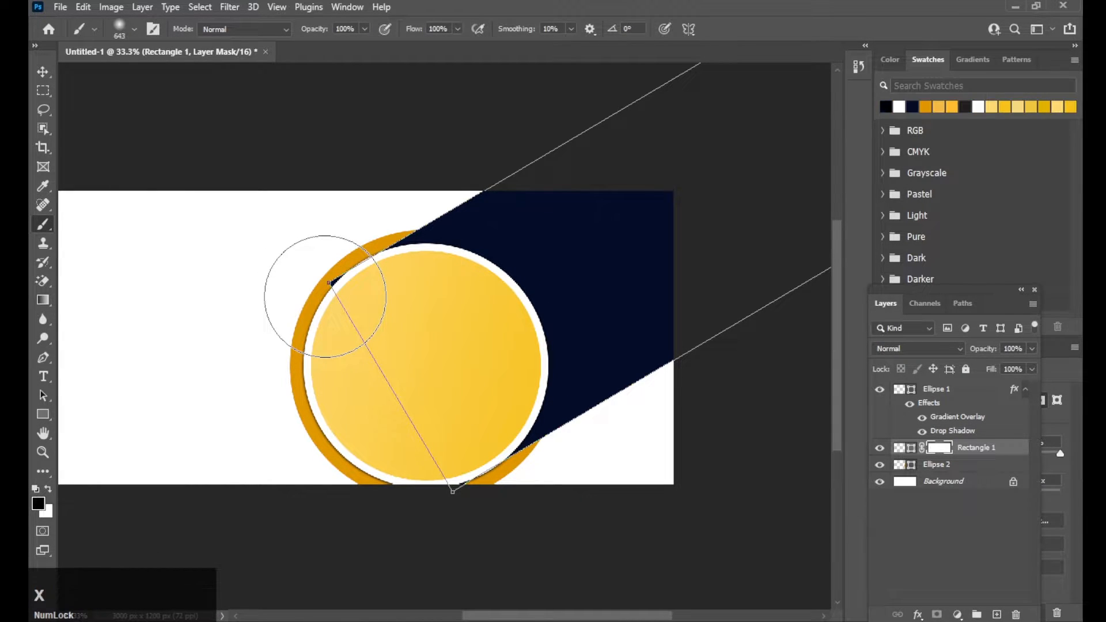
pyautogui.moveTo(324, 290)
pyautogui.mouseDown()
pyautogui.moveTo(349, 380)
pyautogui.moveTo(444, 359)
pyautogui.moveTo(425, 402)
pyautogui.moveTo(279, 395)
pyautogui.mouseUp()
pyautogui.press('space')
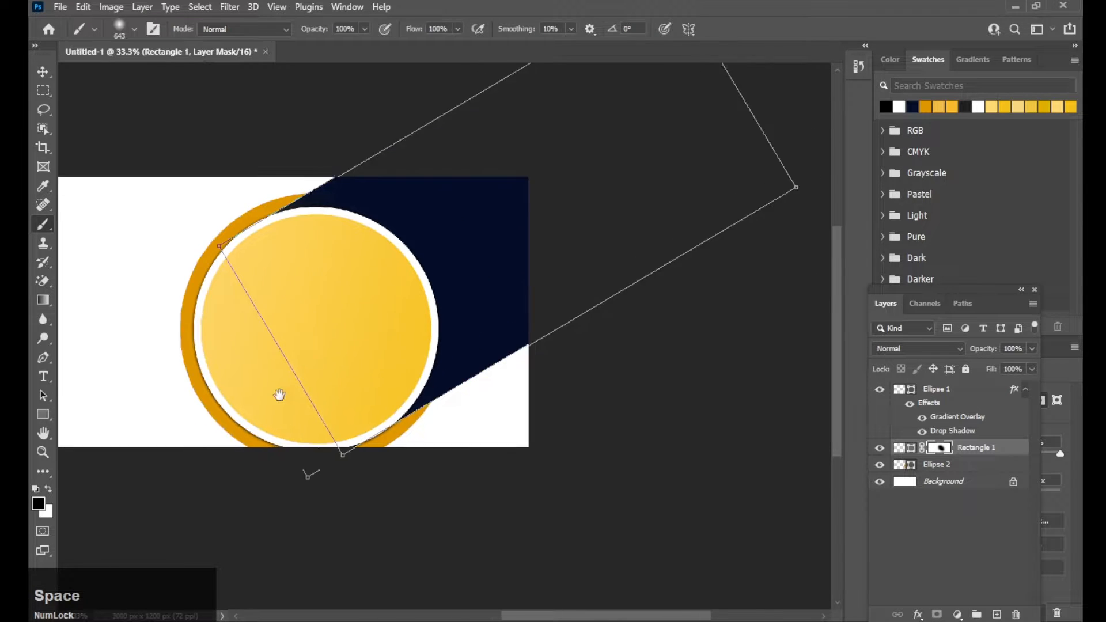
pyautogui.click(321, 474)
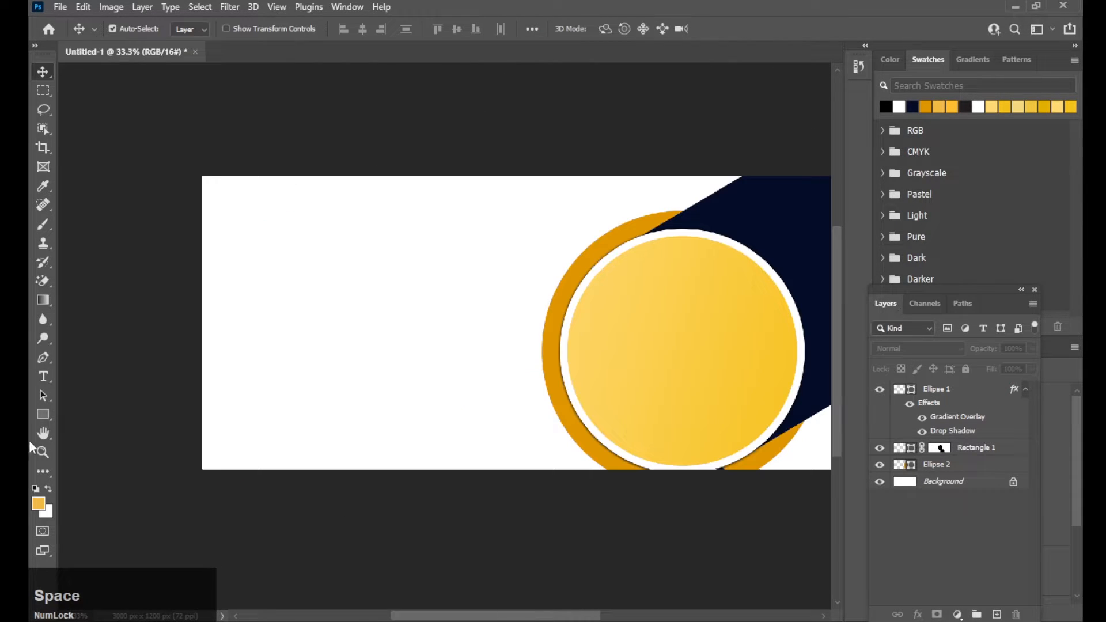
pyautogui.click(42, 414)
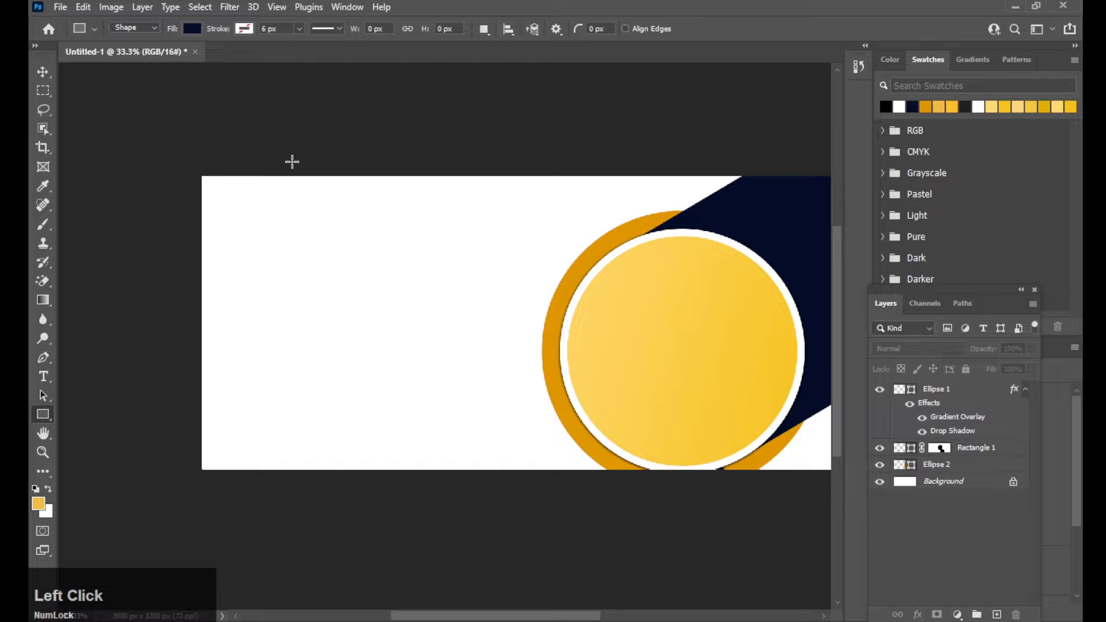
pyautogui.moveTo(277, 160); pyautogui.dragTo(325, 580)
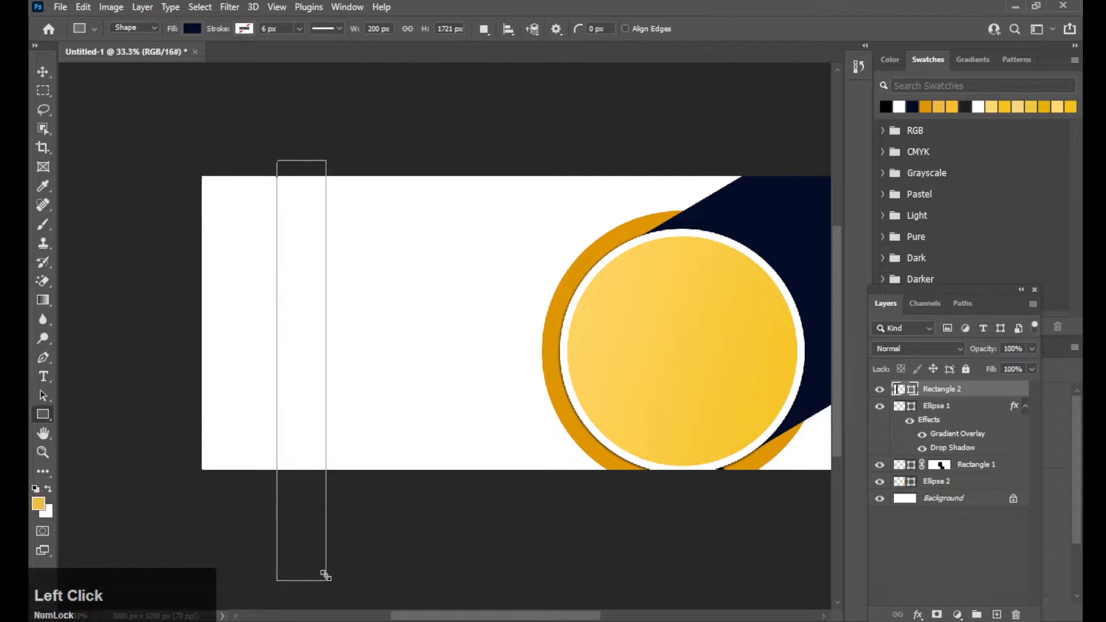
pyautogui.hotkey('ctrl', 'z')
# Step: Duplicate the light yellow diagonal band and fill the copy with an orange swatch
pyautogui.press('space')
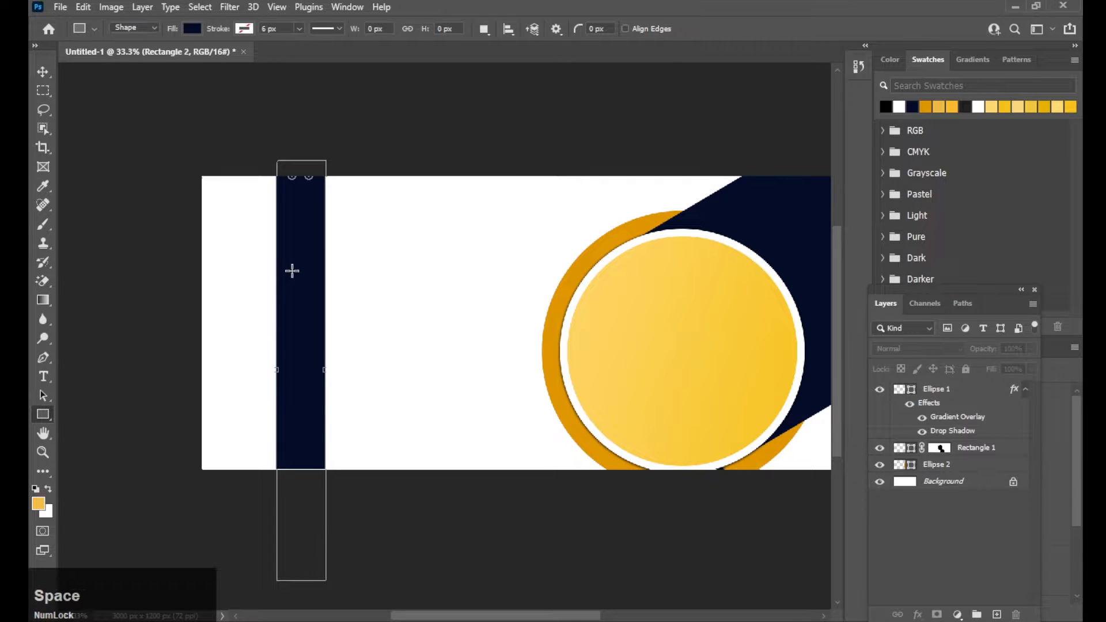
pyautogui.moveTo(293, 271); pyautogui.dragTo(280, 258)
pyautogui.hotkey('ctrl', 'j')
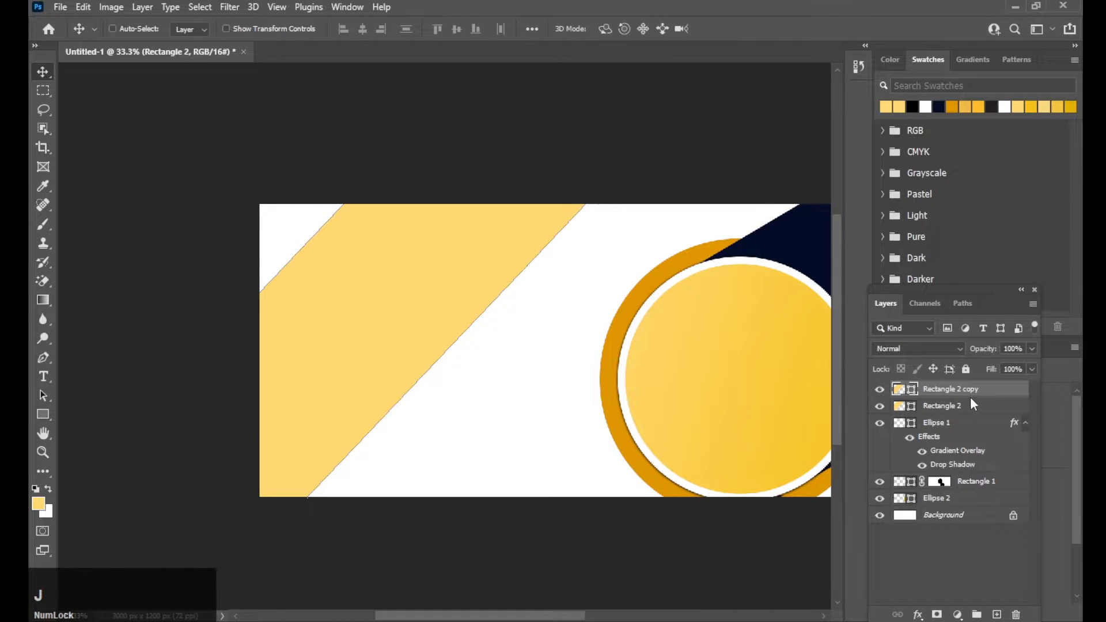
pyautogui.click(42, 415)
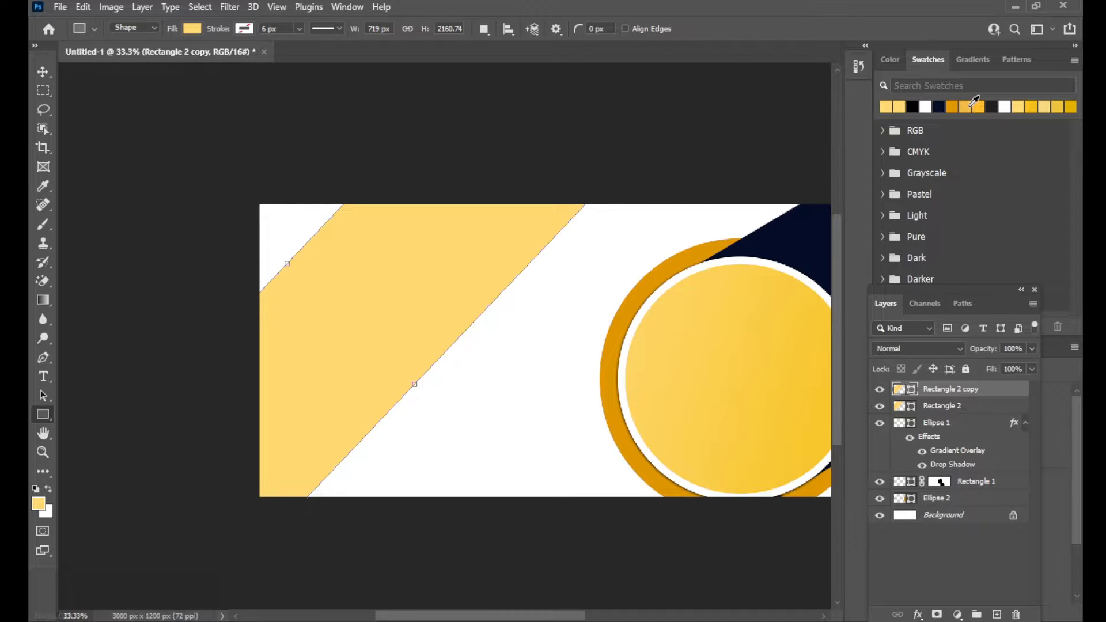
pyautogui.click(968, 106)
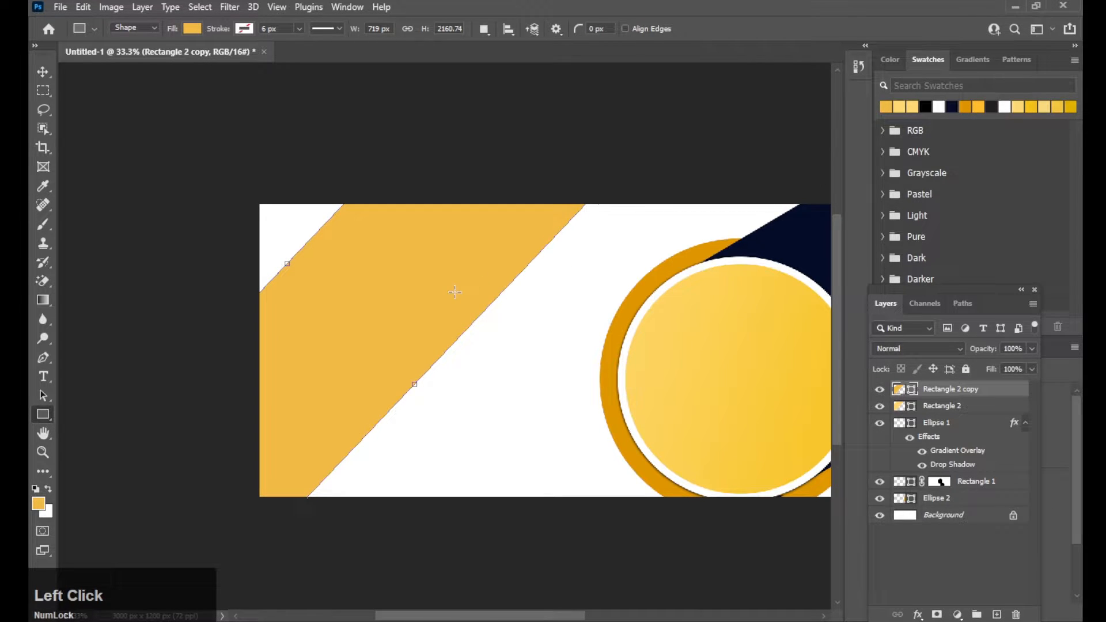
# Step: Turn the orange band copy upright and narrow it to about 236 px wide
pyautogui.hotkey('ctrl', 't')
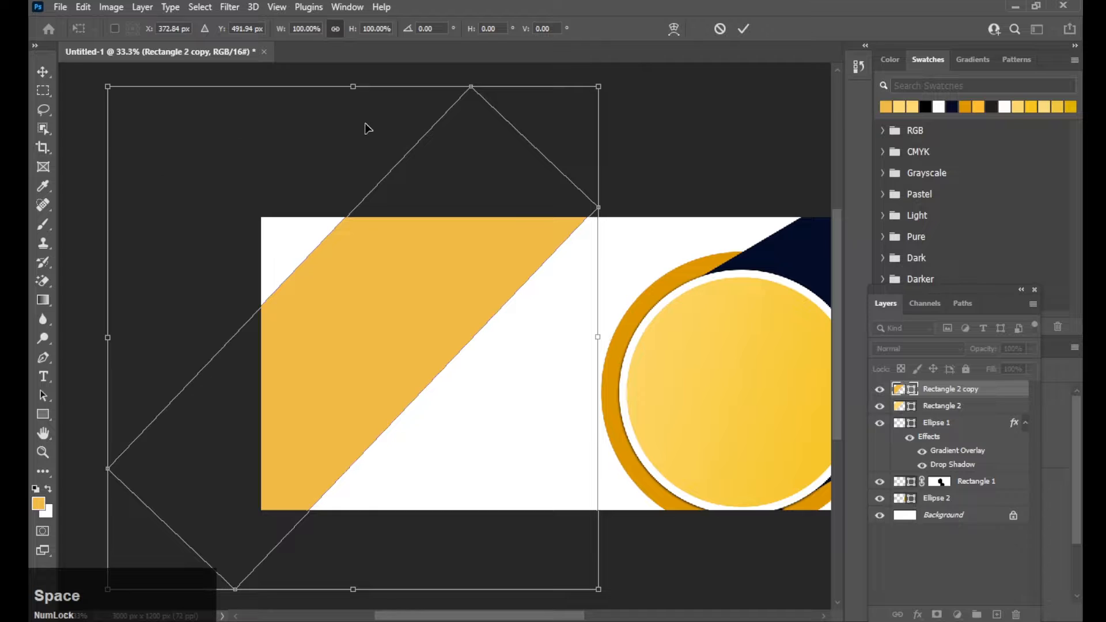
pyautogui.hotkey('ctrl', 'z')
pyautogui.hotkey('ctrl', 't')
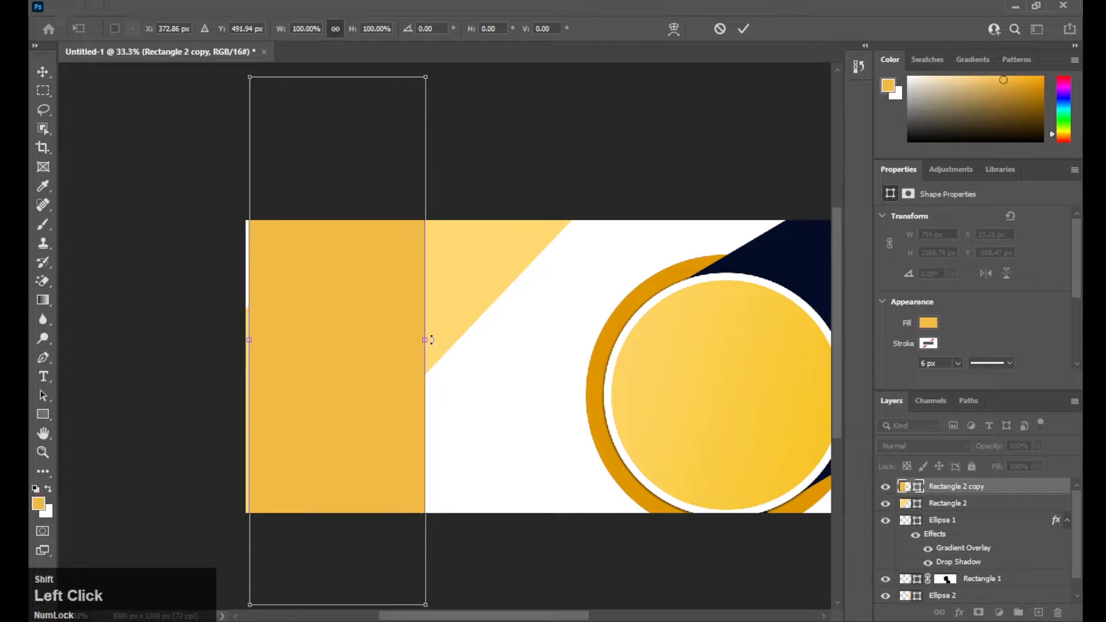
pyautogui.moveTo(424, 340); pyautogui.dragTo(307, 348)
pyautogui.moveTo(475, 175); pyautogui.dragTo(482, 185)
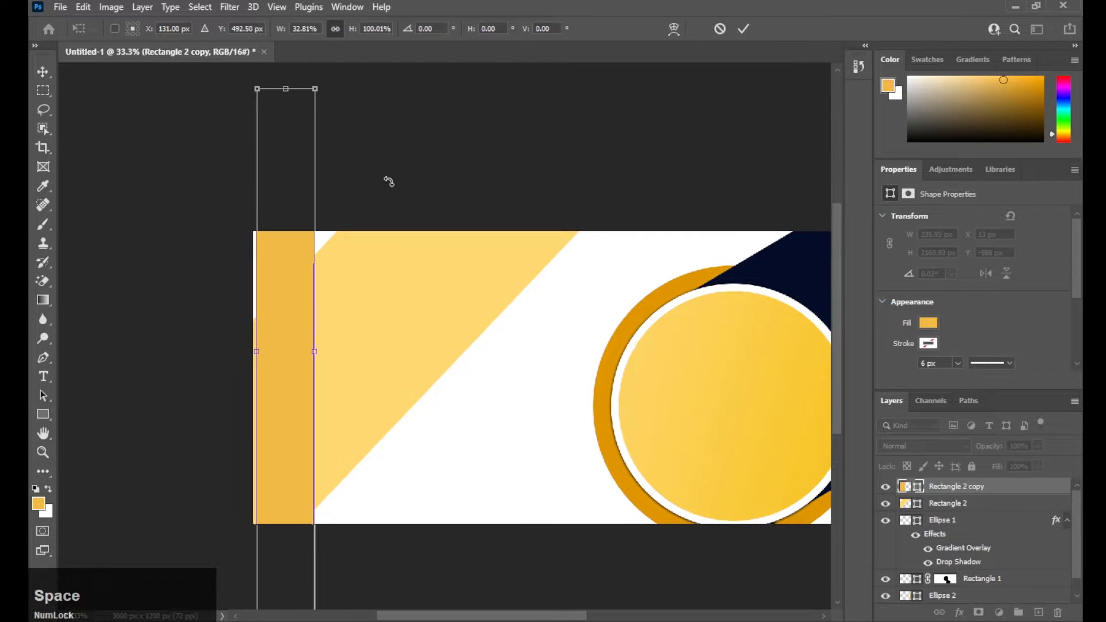
pyautogui.click(744, 28)
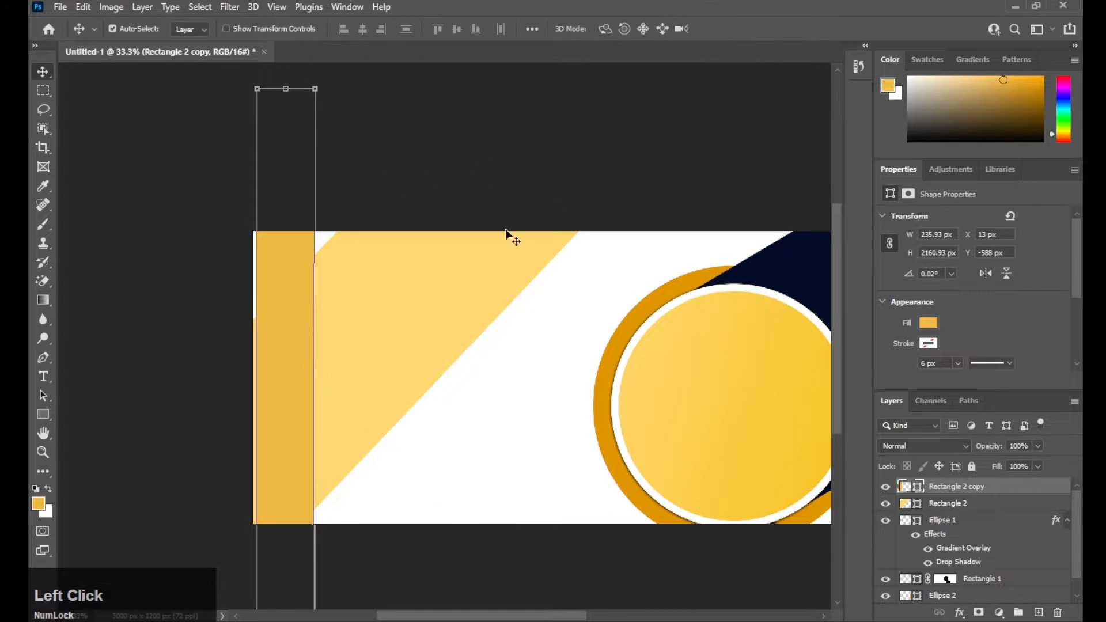
# Step: Copy the light yellow band's 43.52° rotation to the narrow orange band and place it along the middle of the yellow band
pyautogui.click(430, 325)
pyautogui.click(932, 274)
pyautogui.hotkey('ctrl', 'c')
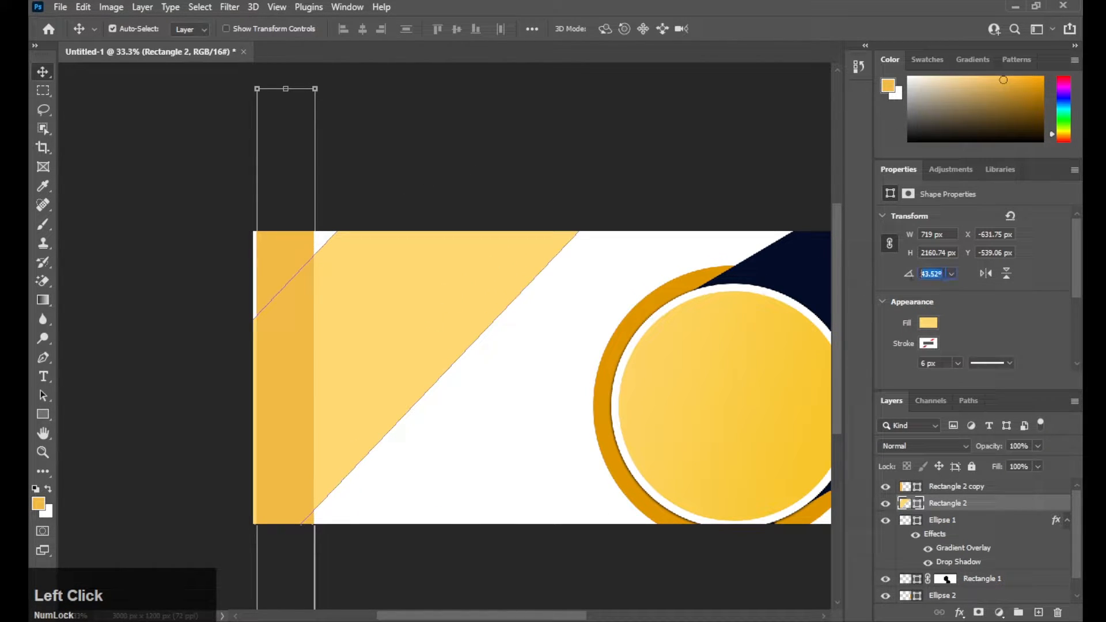
pyautogui.click(554, 387)
pyautogui.press('space')
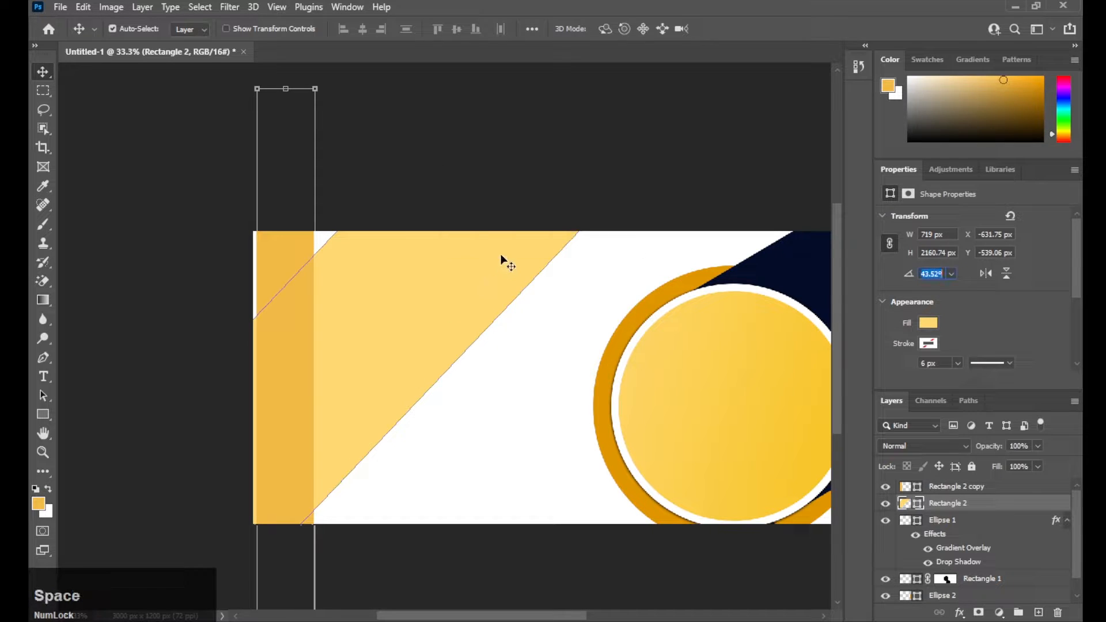
pyautogui.click(297, 390)
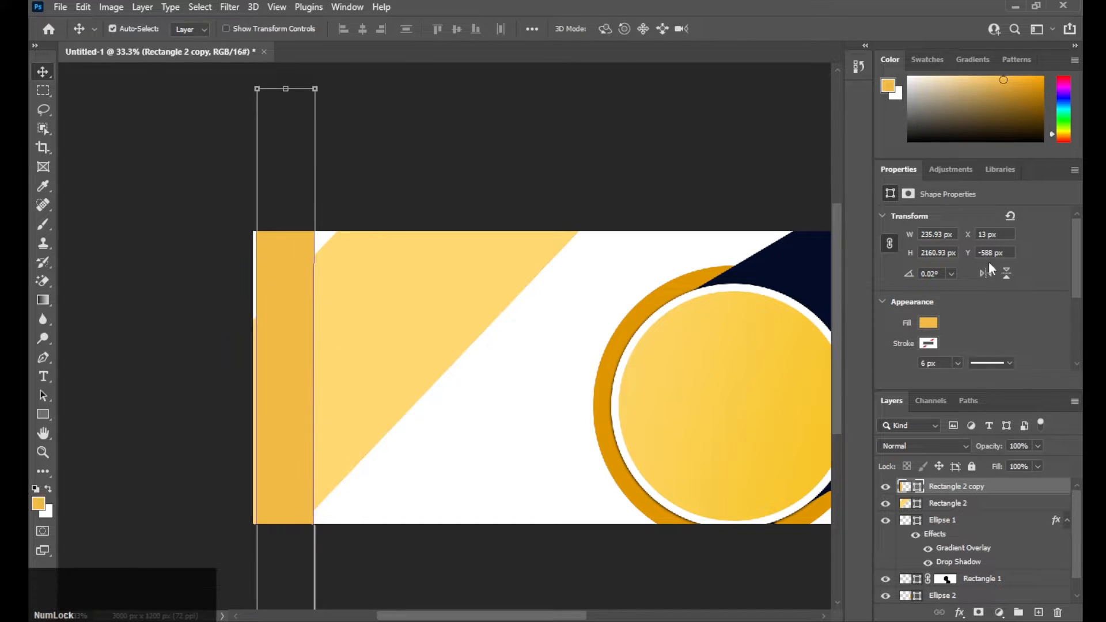
pyautogui.click(945, 274)
pyautogui.hotkey('ctrl', 'v')
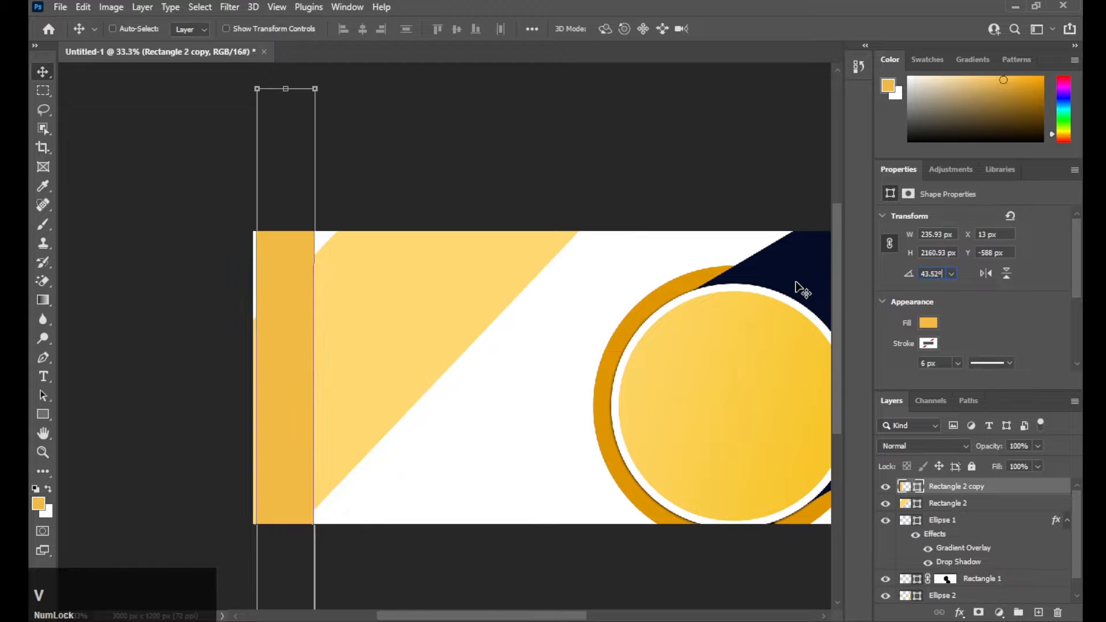
pyautogui.press('Return')
pyautogui.moveTo(797, 294); pyautogui.dragTo(410, 435)
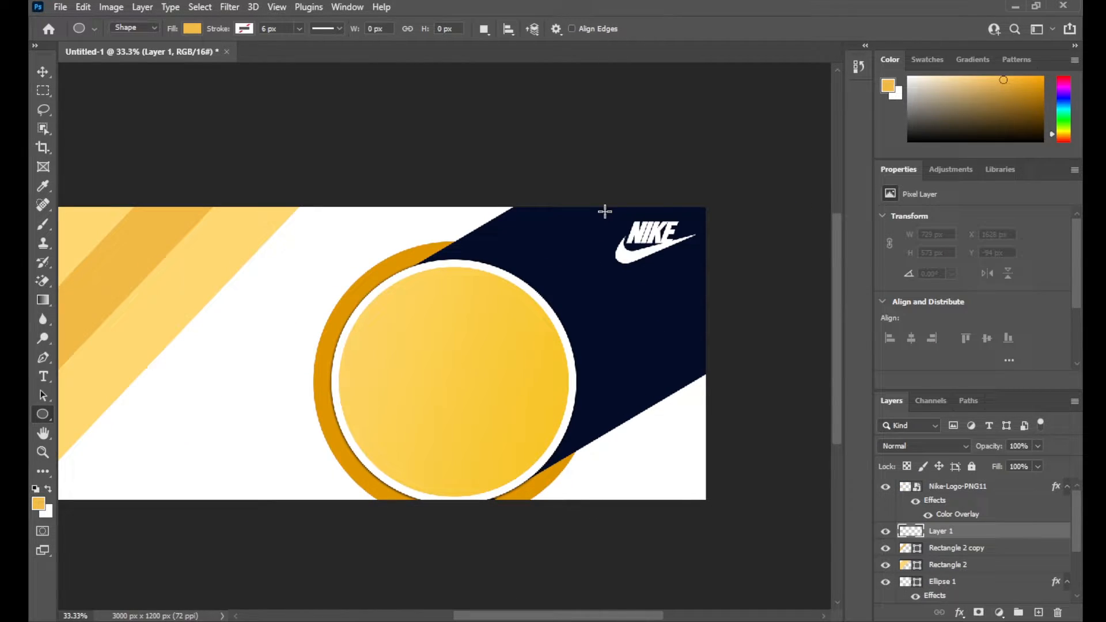
# Step: Draw an orange ellipse over the left part of the Nike logo, clip it to the logo and compare with it hidden and shown
pyautogui.moveTo(605, 212); pyautogui.dragTo(647, 267)
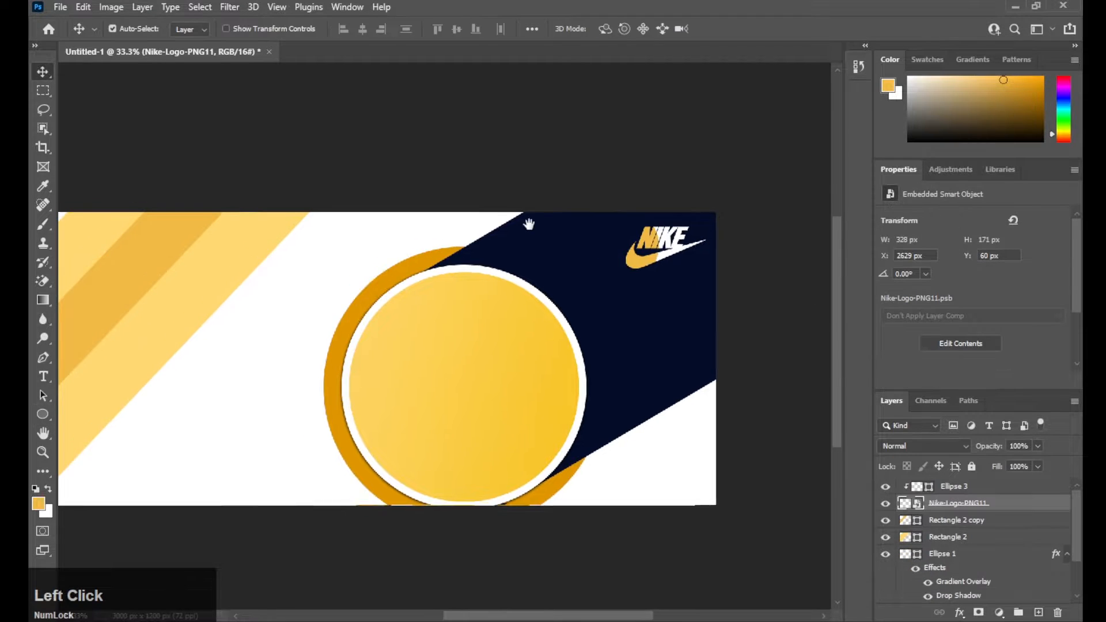
pyautogui.moveTo(490, 232); pyautogui.dragTo(594, 201)
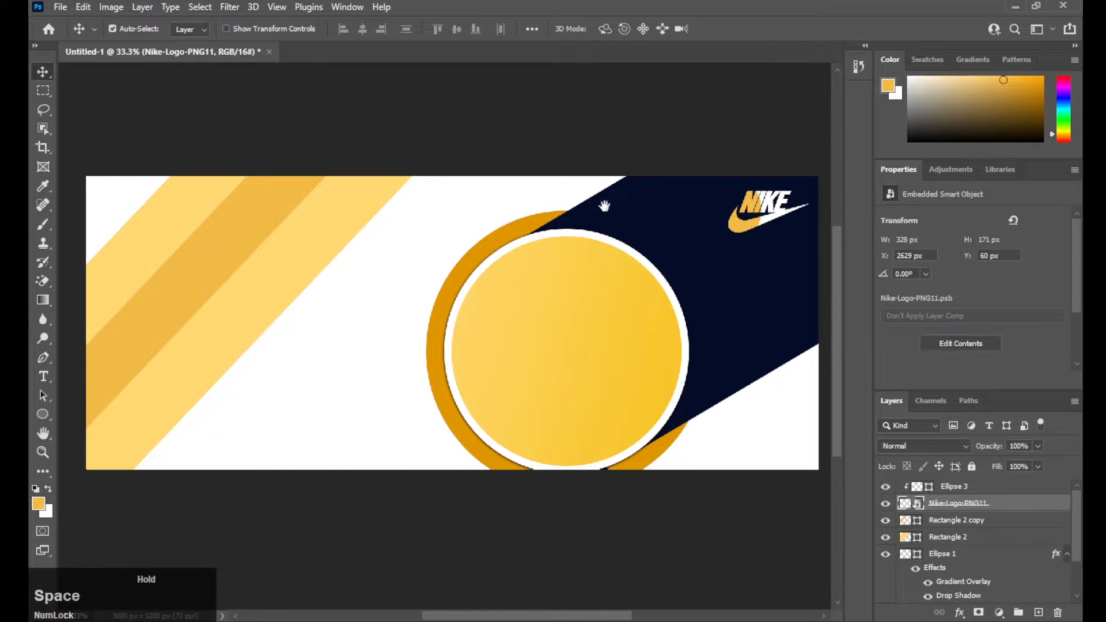
pyautogui.click(885, 487)
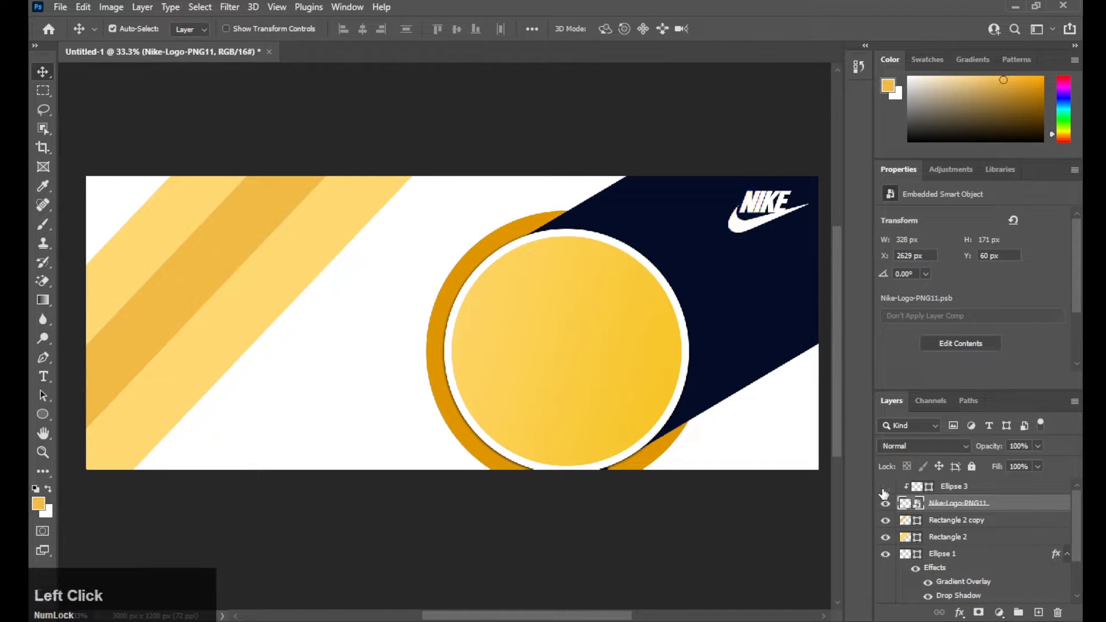
pyautogui.click(885, 488)
pyautogui.moveTo(802, 329); pyautogui.dragTo(791, 332)
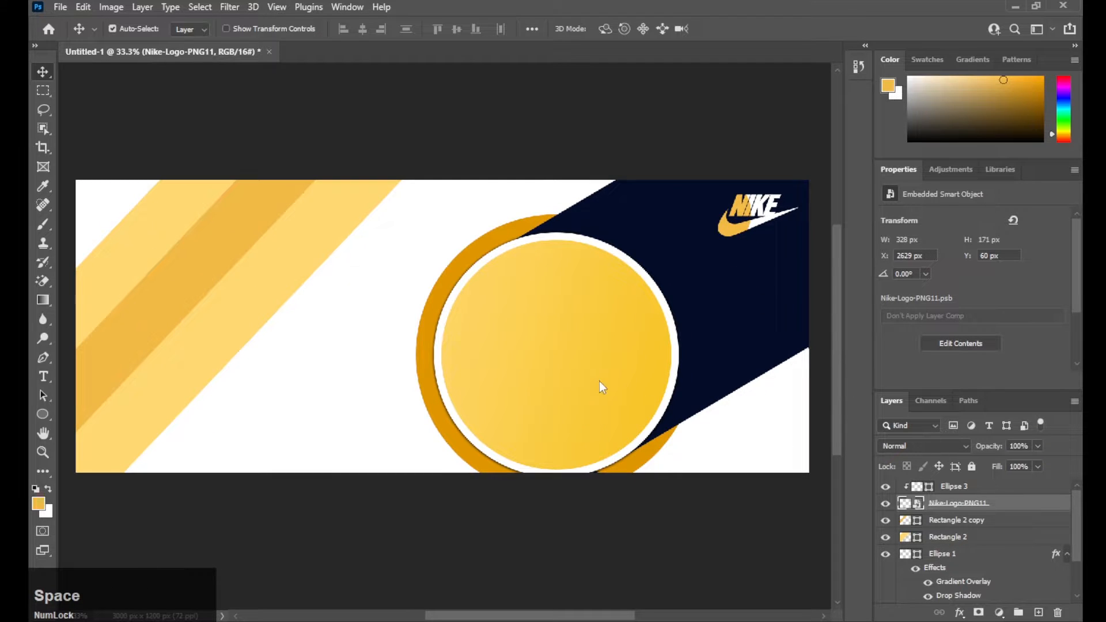
# Step: Add the text "Sale" over the diagonal bands, enlarge it to about 289 pt and reposition it
pyautogui.moveTo(606, 355); pyautogui.dragTo(764, 368)
pyautogui.click(759, 230)
pyautogui.click(654, 516)
pyautogui.scroll(-1, 654, 368)
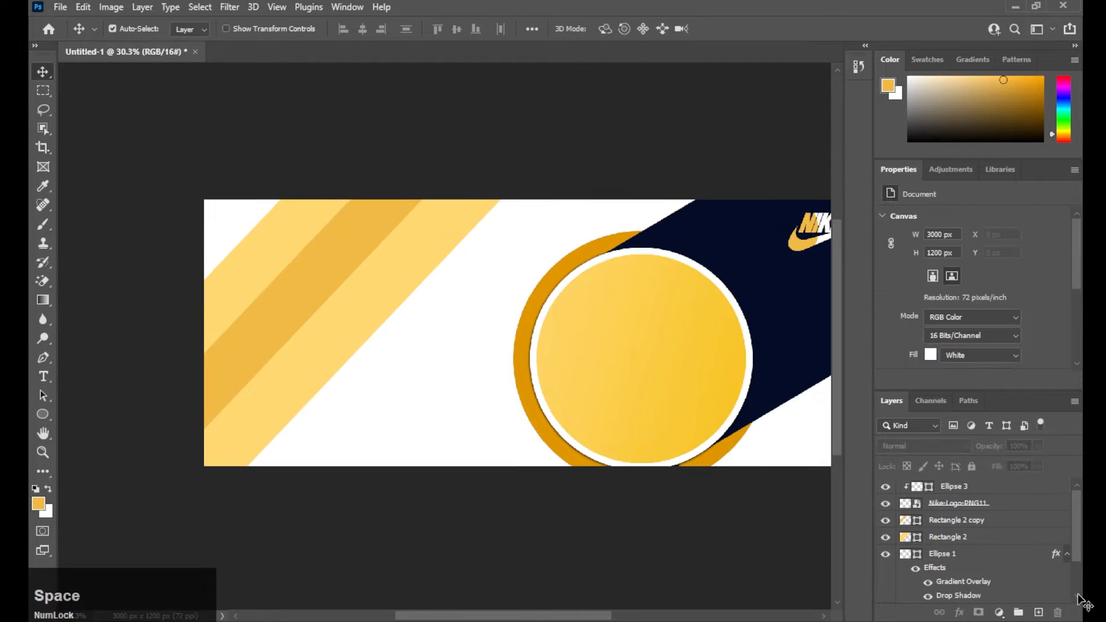
pyautogui.click(43, 376)
pyautogui.click(320, 303)
pyautogui.write('Sale')
pyautogui.click(728, 29)
pyautogui.hotkey('ctrl', 't')
pyautogui.moveTo(325, 297); pyautogui.dragTo(464, 213)
pyautogui.moveTo(398, 262); pyautogui.dragTo(522, 322)
# Step: Add the navy text "Special Promo" at about 154 pt below the Sale text
pyautogui.click(45, 375)
pyautogui.scroll(-2, 999, 323)
pyautogui.click(1000, 334)
pyautogui.click(331, 292)
pyautogui.write('Special Promo')
pyautogui.hotkey('ctrl', 't')
# Step: Set the Special Promo text's font to Poppins SemiBold
pyautogui.click(990, 262)
pyautogui.write('pop')
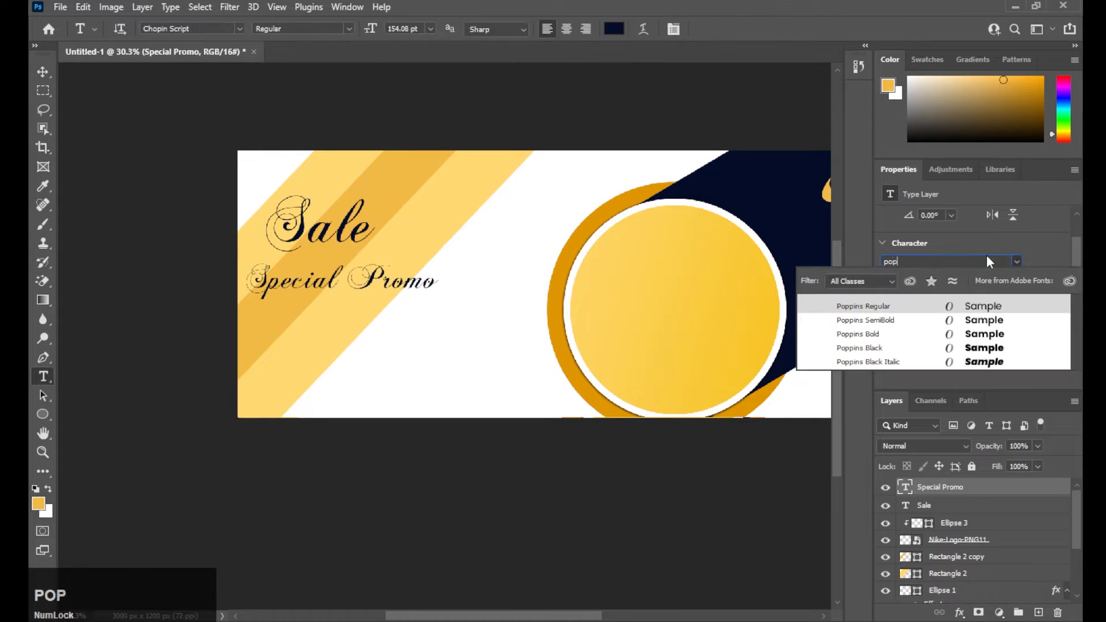
pyautogui.click(987, 321)
# Step: Move the Special Promo text up close beneath Sale and set its font to Helvetica Bold
pyautogui.hotkey('ctrl', 't')
pyautogui.moveTo(365, 294); pyautogui.dragTo(378, 276)
pyautogui.click(42, 72)
pyautogui.click(983, 238)
pyautogui.write('elvetica')
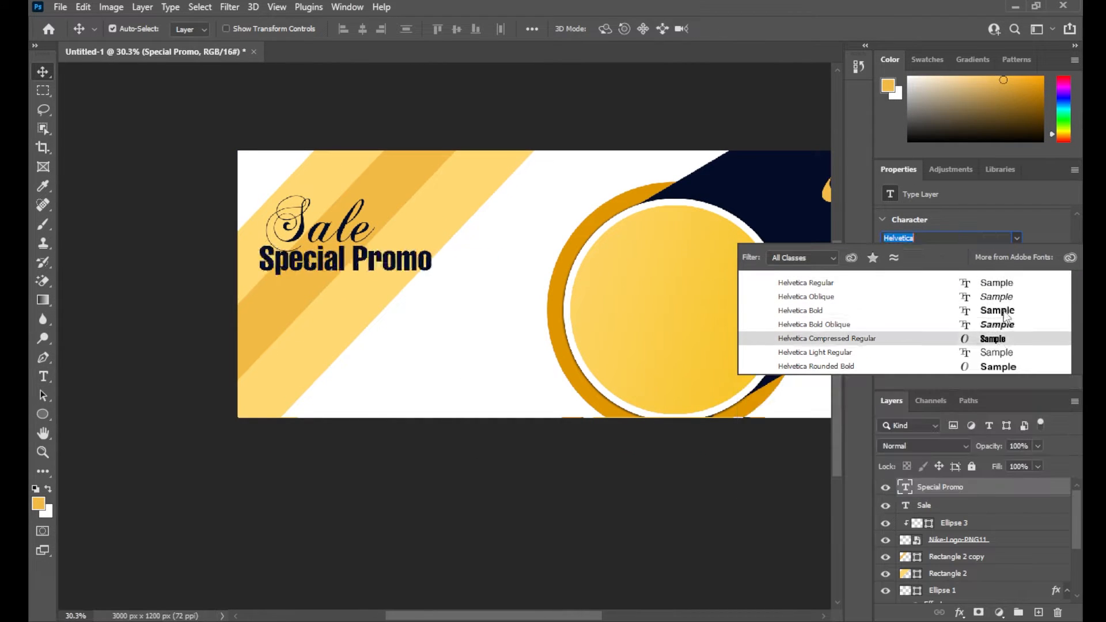
pyautogui.click(1003, 311)
# Step: Change the Sale text's font to Helvetica Bold
pyautogui.click(320, 228)
pyautogui.click(44, 376)
pyautogui.click(239, 29)
pyautogui.scroll(-12, 267, 478)
pyautogui.click(279, 429)
pyautogui.click(349, 29)
pyautogui.click(276, 43)
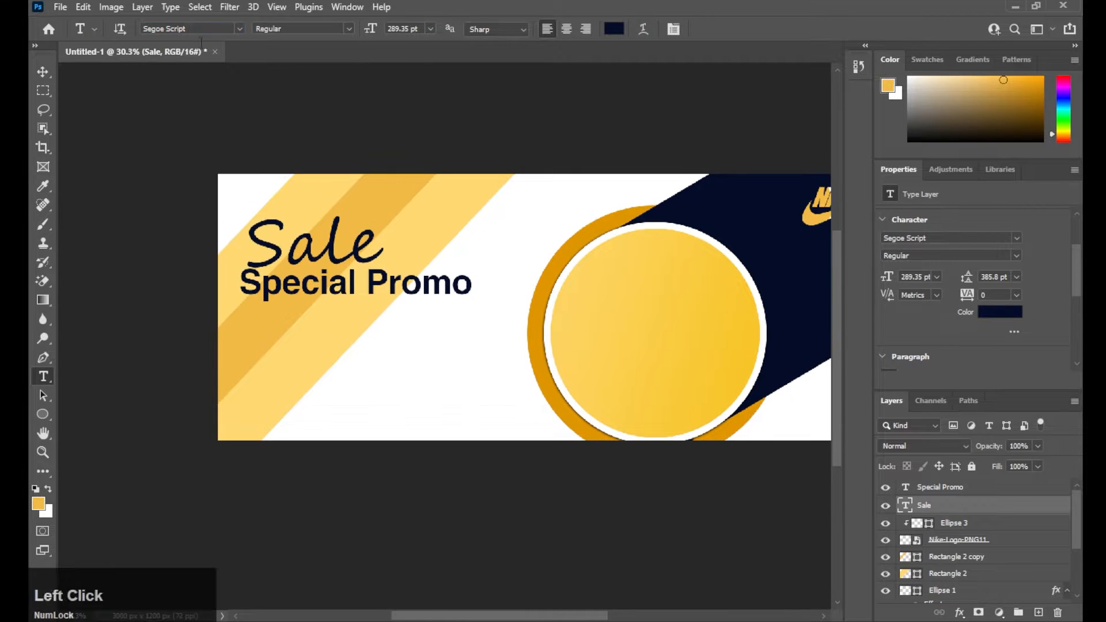
pyautogui.click(338, 178)
pyautogui.press('v')
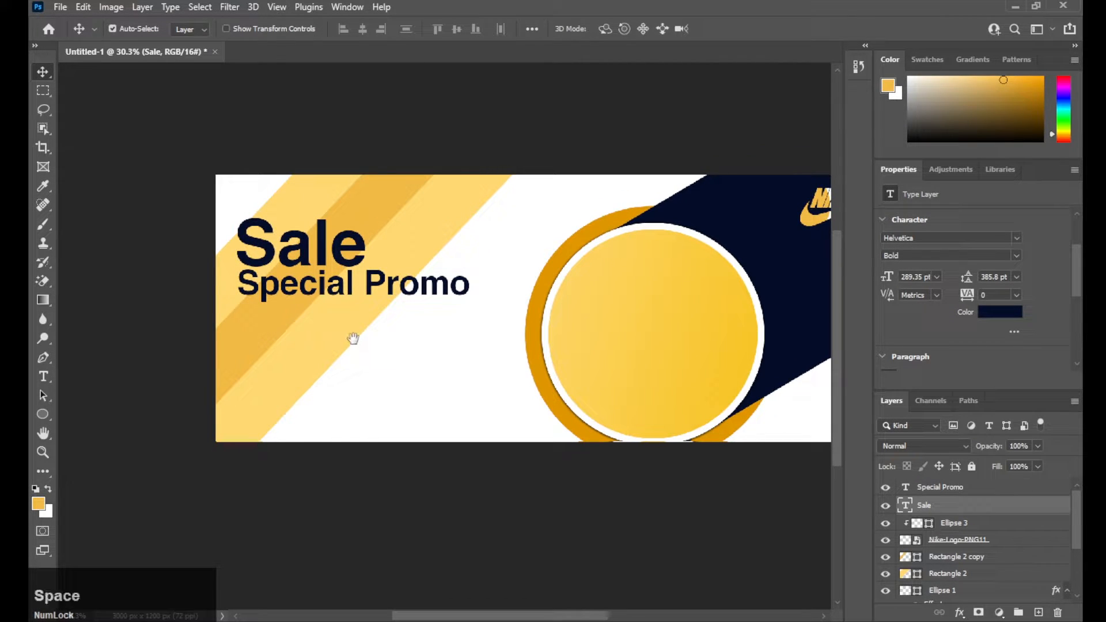
# Step: Draw a rounded rectangle about 600 × 152 px below the Special Promo text and fill it with navy
pyautogui.moveTo(353, 338); pyautogui.dragTo(353, 313)
pyautogui.rightClick(43, 415)
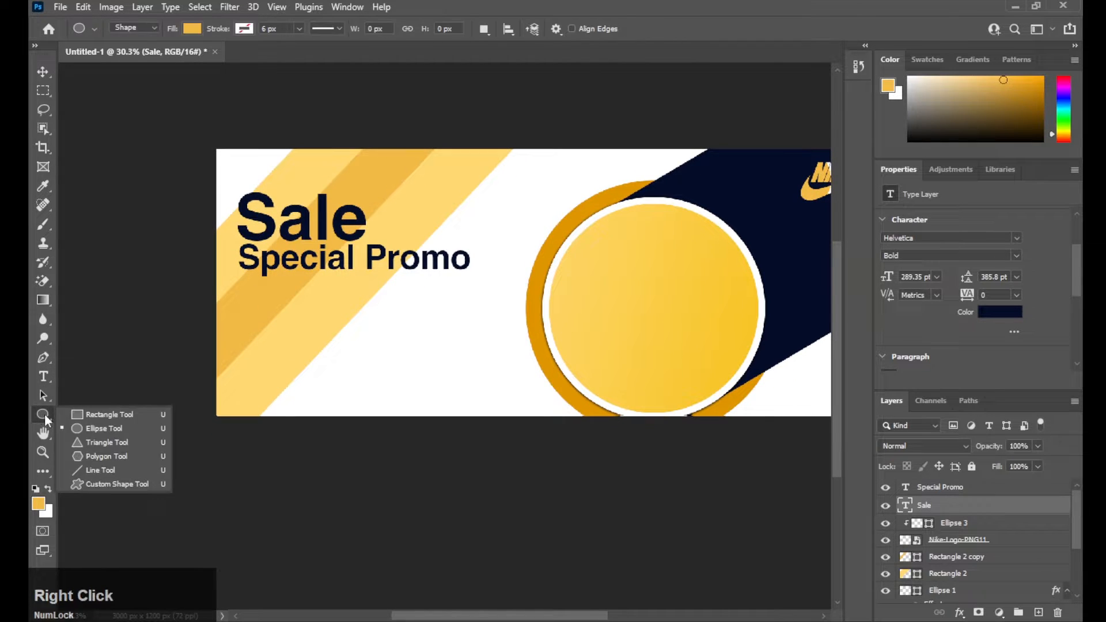
pyautogui.click(94, 415)
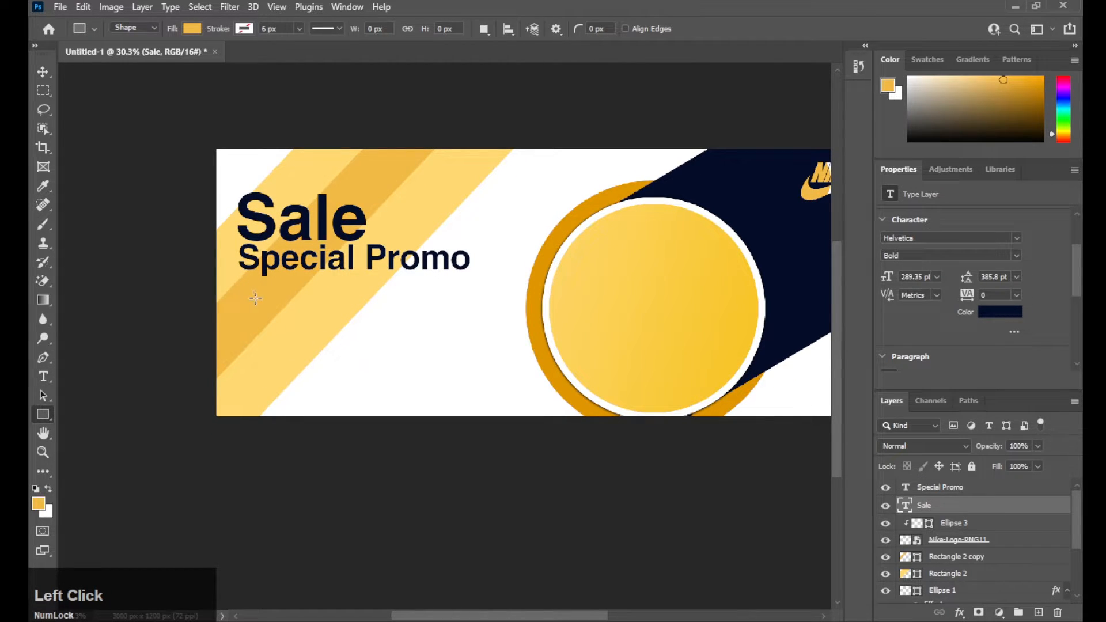
pyautogui.moveTo(255, 298)
pyautogui.mouseDown()
pyautogui.moveTo(384, 332)
pyautogui.moveTo(352, 310)
pyautogui.moveTo(334, 338)
pyautogui.moveTo(334, 377)
pyautogui.mouseUp()
pyautogui.click(928, 323)
pyautogui.click(886, 399)
pyautogui.press('v')
# Step: Make a white copy of the Special Promo text in Helvetica Regular at 76 pt and place it over the navy button
pyautogui.scroll(1, 378, 350)
pyautogui.scroll(-3, 950, 254)
pyautogui.click(1001, 311)
pyautogui.click(744, 114)
pyautogui.doubleClick(916, 277)
pyautogui.write('76')
pyautogui.press('Return')
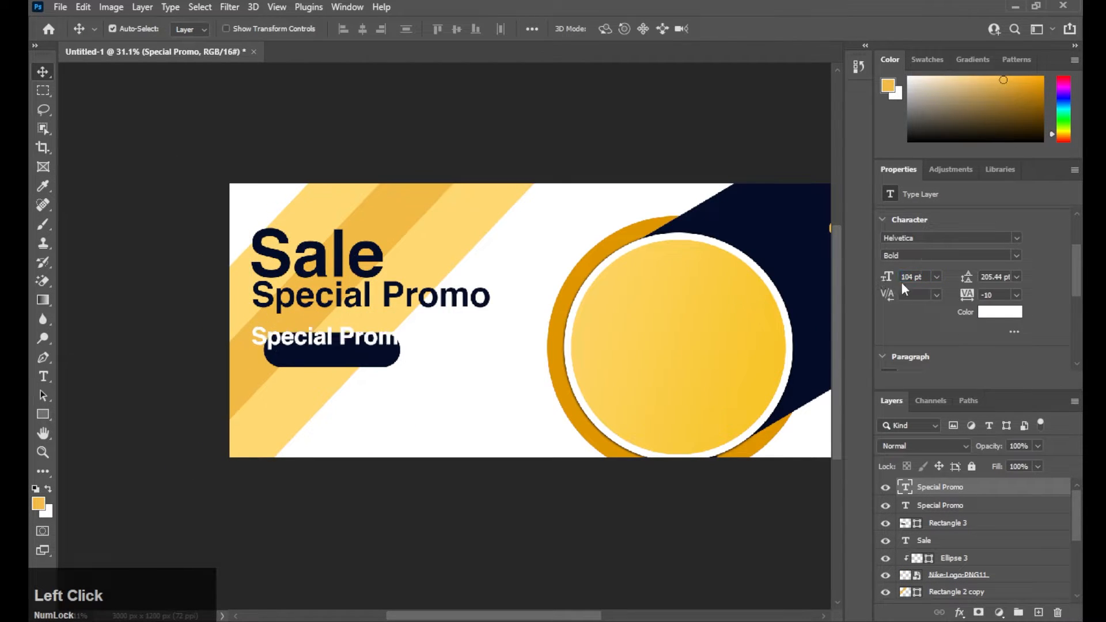
pyautogui.click(1016, 255)
pyautogui.click(910, 268)
pyautogui.moveTo(311, 338); pyautogui.dragTo(331, 348)
# Step: Replace the white text on the navy button with "Buy Now"
pyautogui.doubleClick(332, 348)
pyautogui.write('Buy Now')
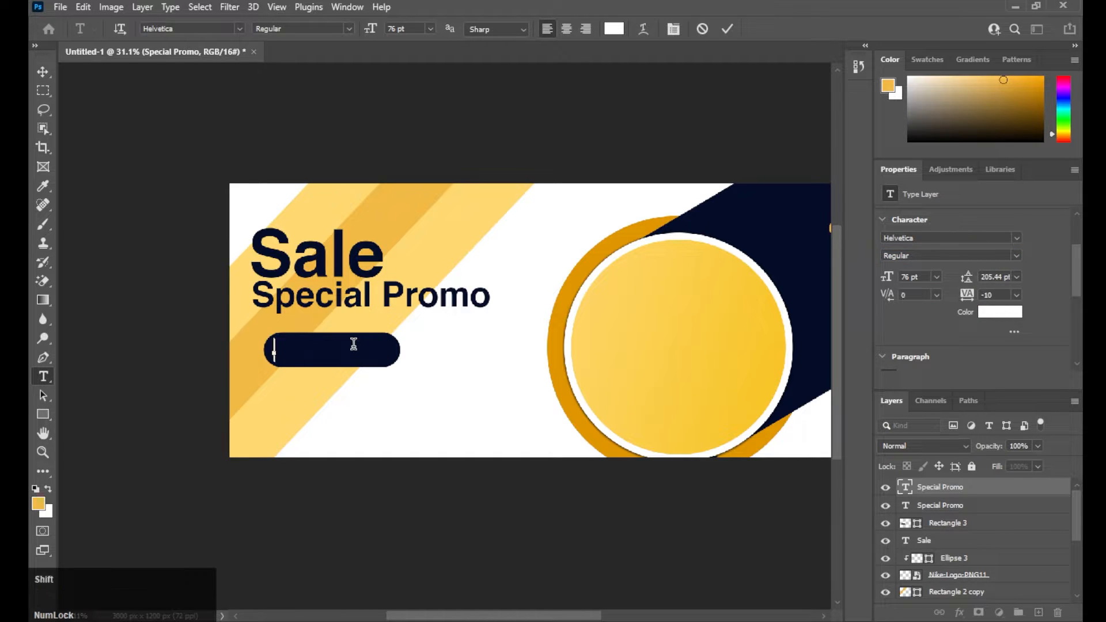
pyautogui.press('Escape')
pyautogui.press('v')
# Step: Set the Buy Now text to Helvetica Bold at 60 pt
pyautogui.scroll(1, 354, 344)
pyautogui.click(1017, 256)
pyautogui.click(911, 290)
pyautogui.doubleClick(916, 277)
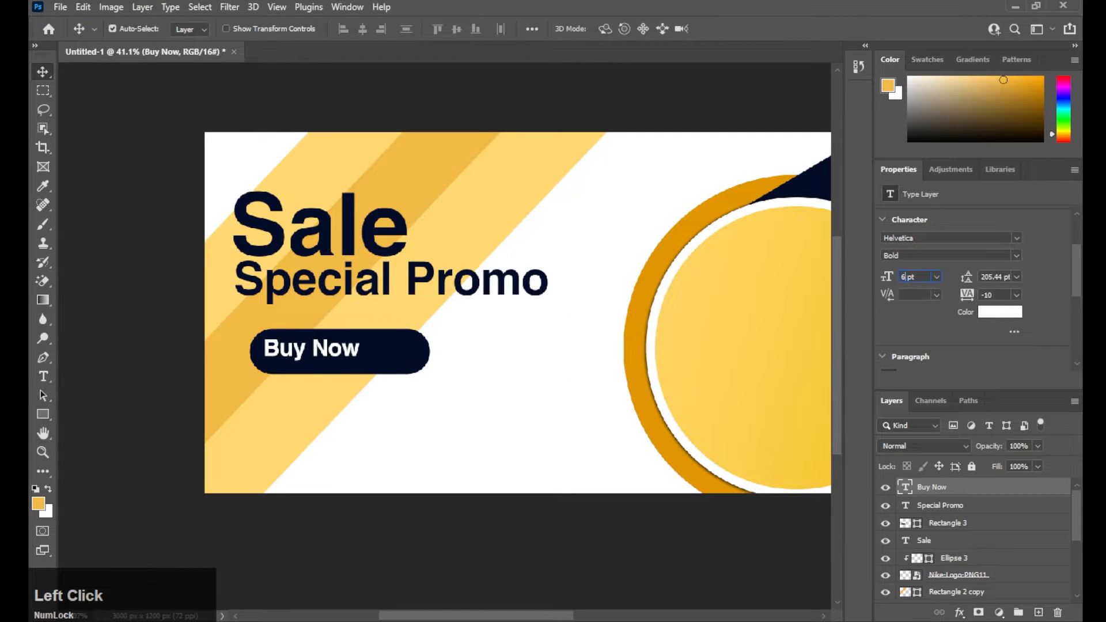
pyautogui.write('60')
# Step: Centre the Buy Now text on its navy button and select the text together with the button shape
pyautogui.moveTo(341, 352); pyautogui.dragTo(383, 353)
pyautogui.click(386, 358)
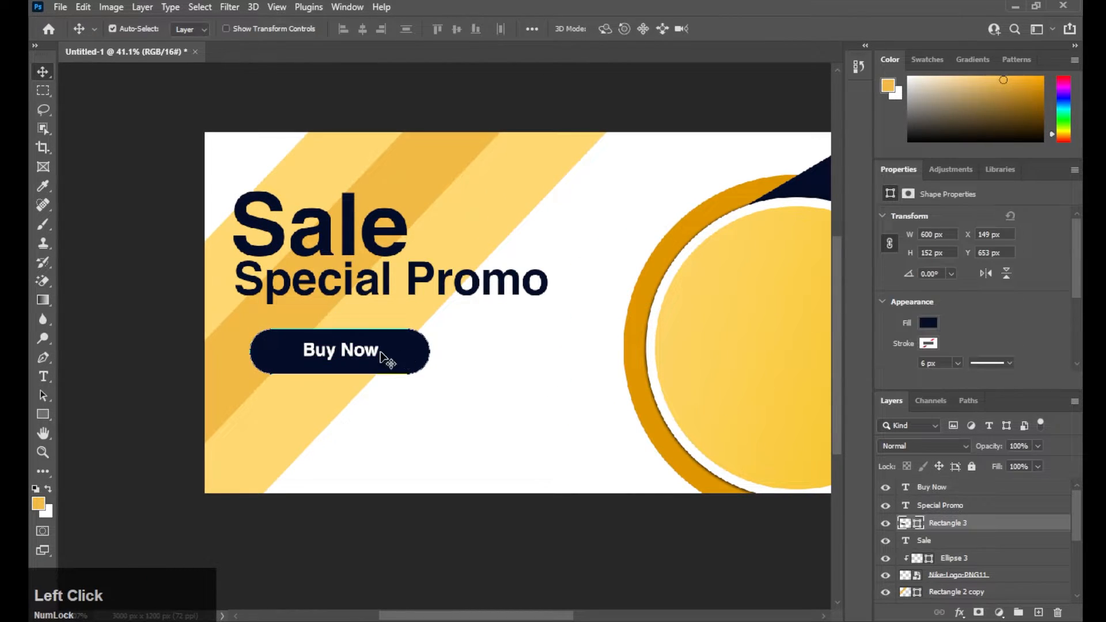
pyautogui.click(372, 354)
pyautogui.click(948, 523)
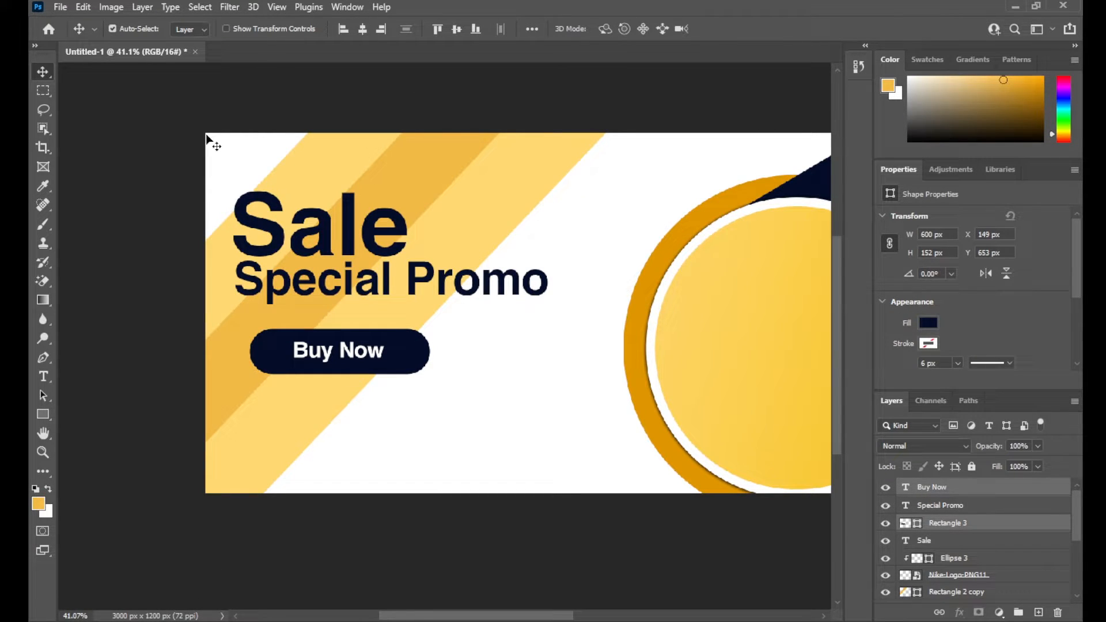
# Step: Add a drop shadow to the Buy Now button rectangle with a distance of 12 px and a size of 38 px
pyautogui.click(998, 510)
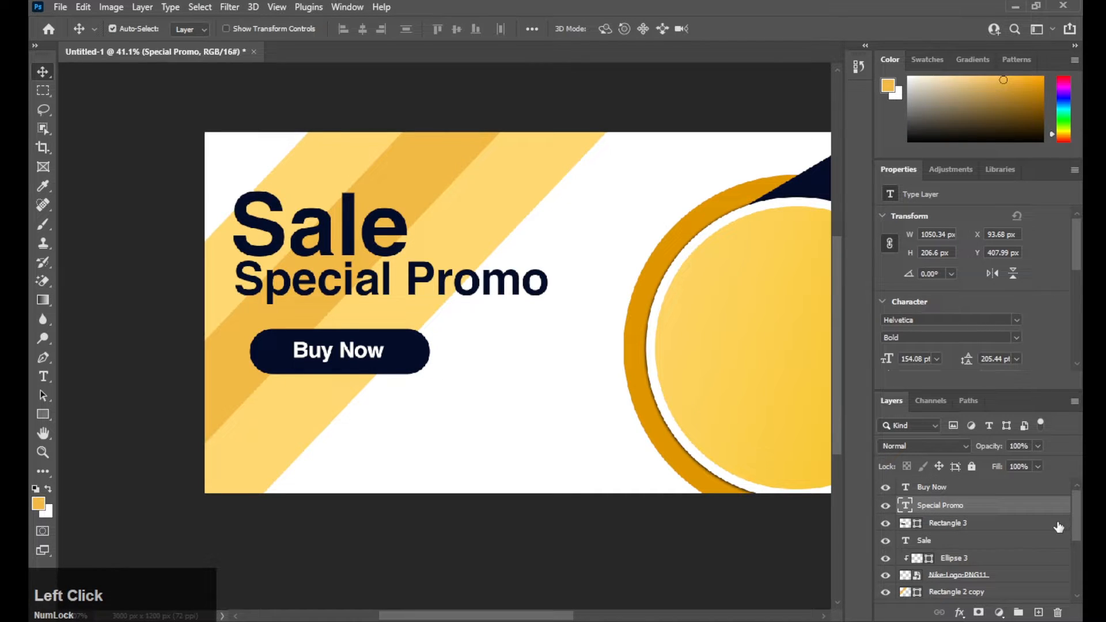
pyautogui.click(1059, 525)
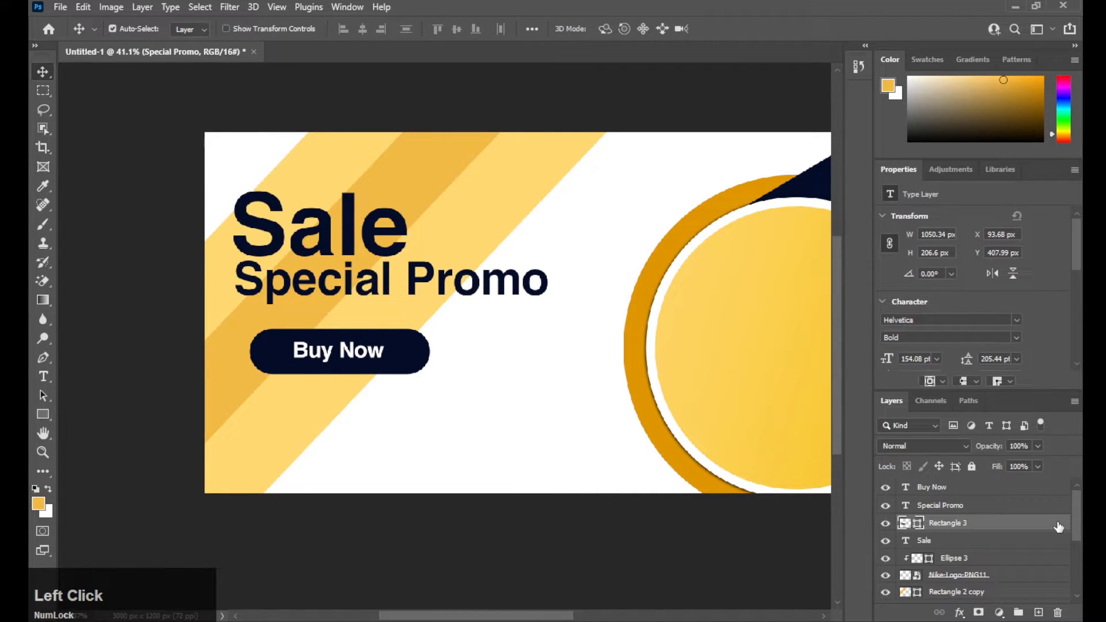
pyautogui.doubleClick(1034, 524)
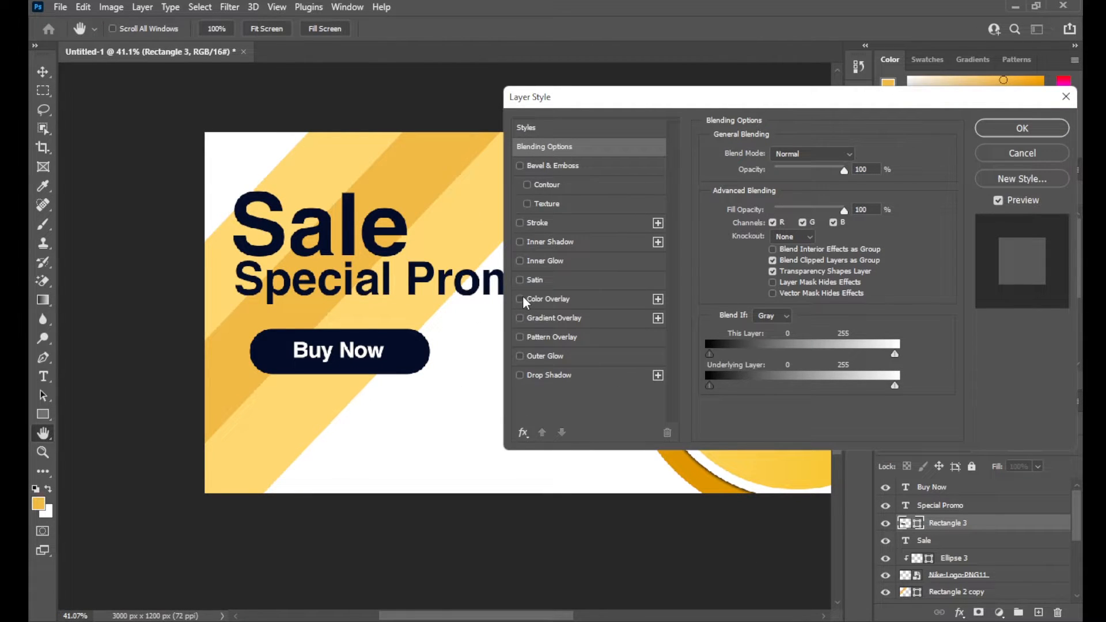
pyautogui.click(521, 376)
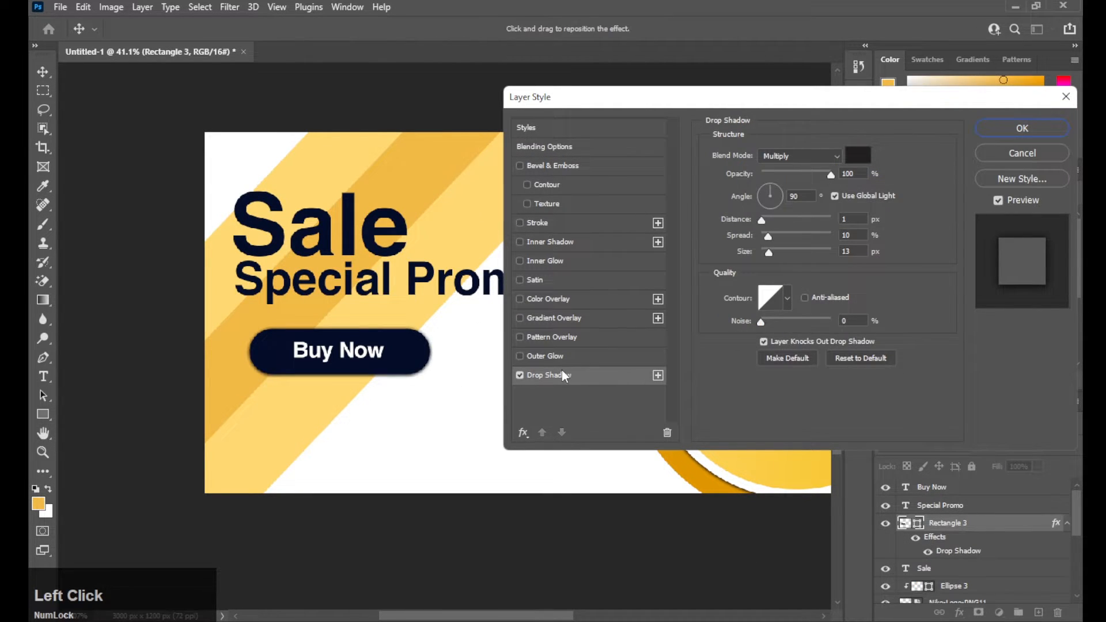
pyautogui.moveTo(763, 218); pyautogui.dragTo(770, 213)
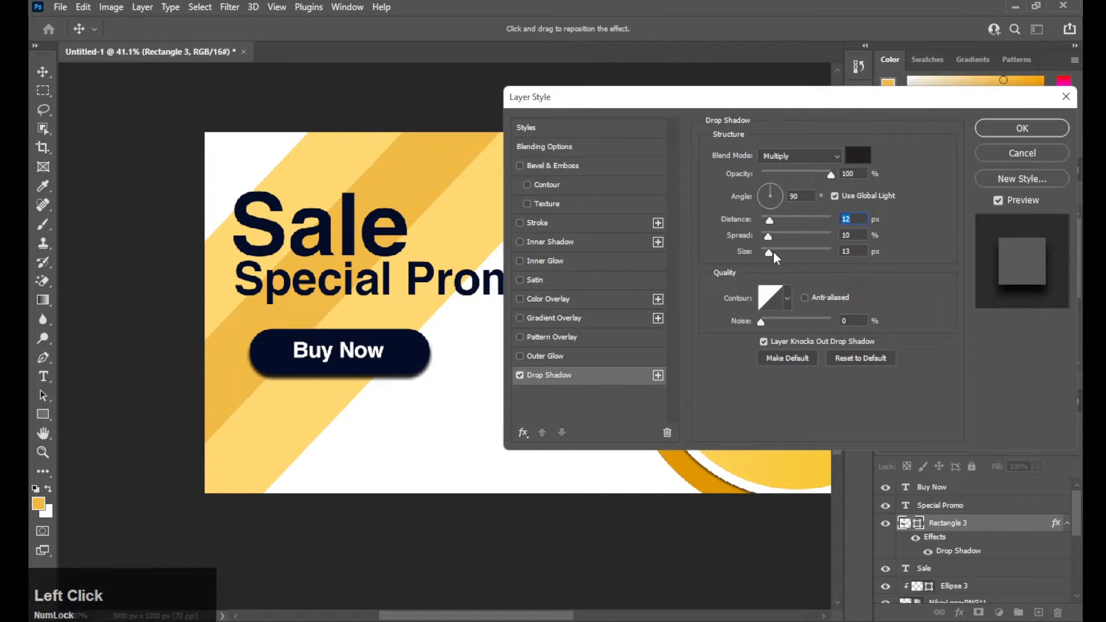
pyautogui.moveTo(774, 253)
pyautogui.mouseDown()
pyautogui.moveTo(749, 247)
pyautogui.moveTo(776, 246)
pyautogui.mouseUp()
# Step: Set the button's drop shadow colour to black, 000000
pyautogui.click(858, 155)
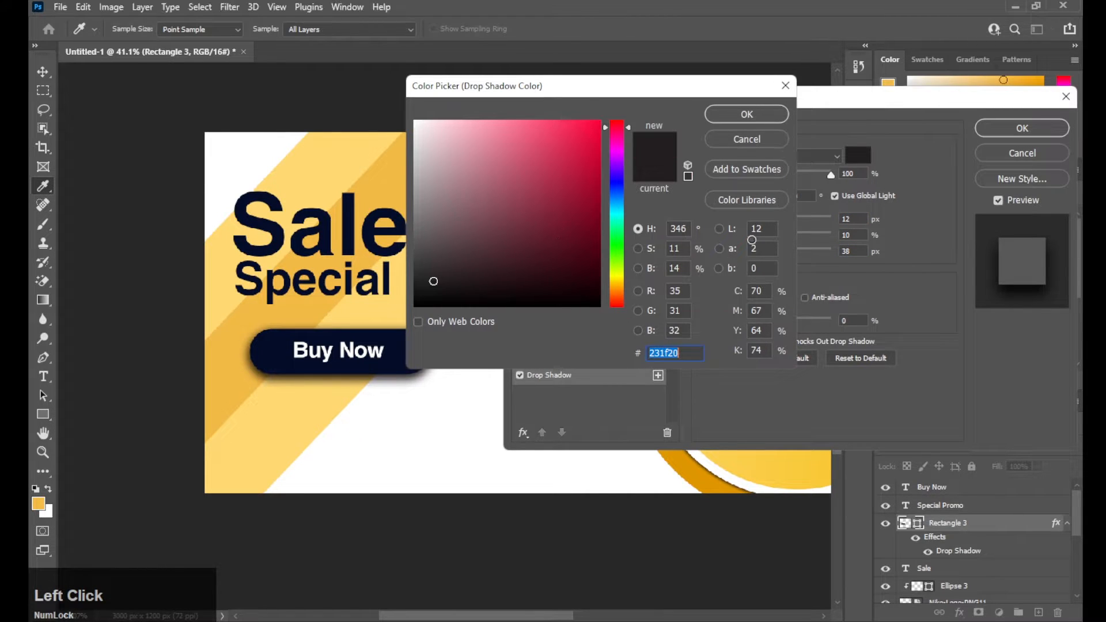
pyautogui.write('000000')
pyautogui.click(765, 114)
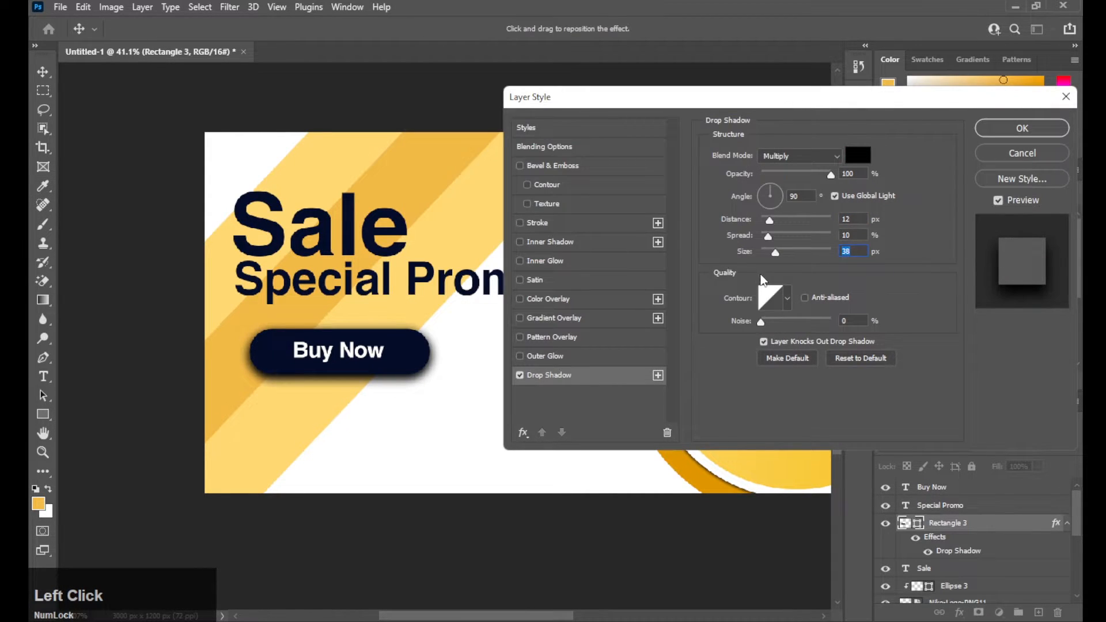
# Step: Refine the button's drop shadow to 0% spread, 50% opacity and a size of 21 px
pyautogui.moveTo(776, 251); pyautogui.dragTo(773, 244)
pyautogui.moveTo(768, 237)
pyautogui.mouseDown()
pyautogui.moveTo(745, 230)
pyautogui.moveTo(779, 216)
pyautogui.moveTo(767, 248)
pyautogui.moveTo(749, 244)
pyautogui.moveTo(768, 251)
pyautogui.moveTo(769, 210)
pyautogui.moveTo(777, 250)
pyautogui.mouseUp()
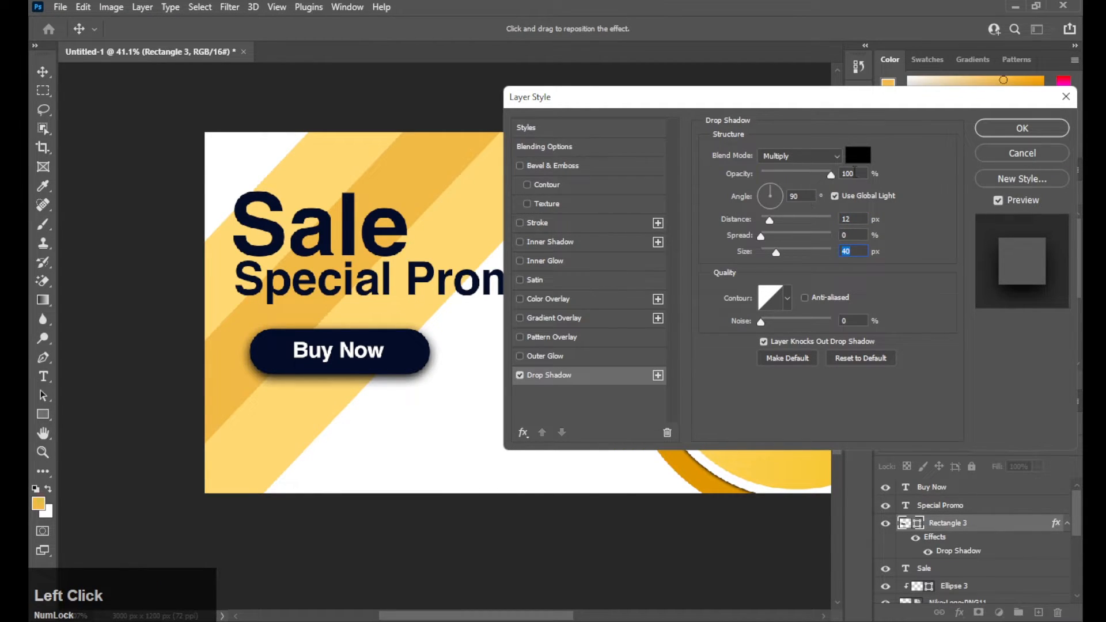
pyautogui.write('50')
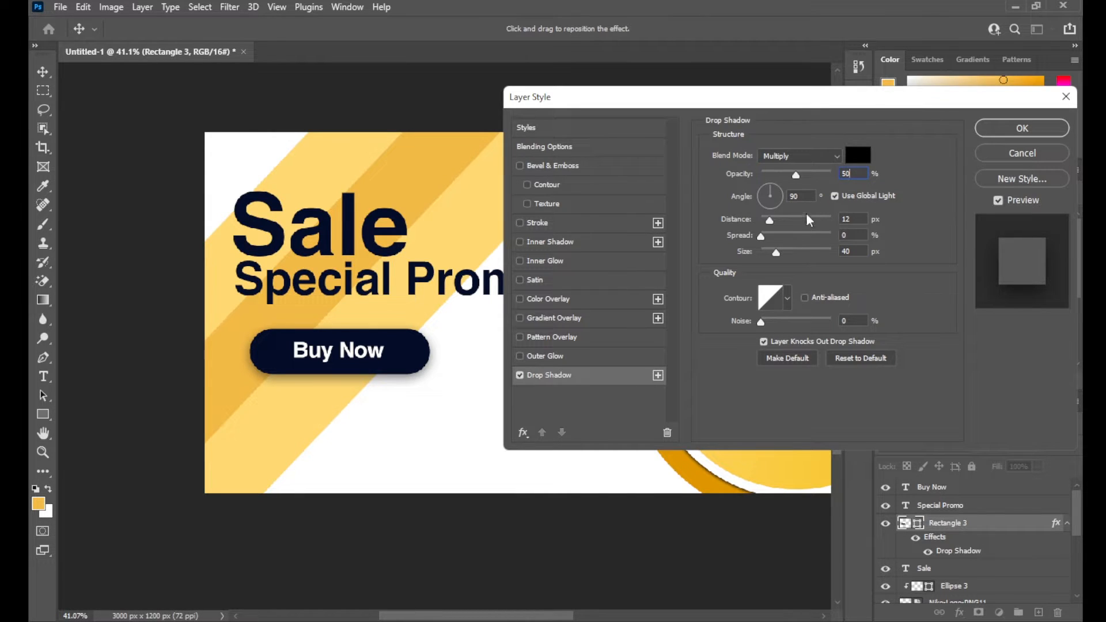
pyautogui.moveTo(776, 255); pyautogui.dragTo(773, 248)
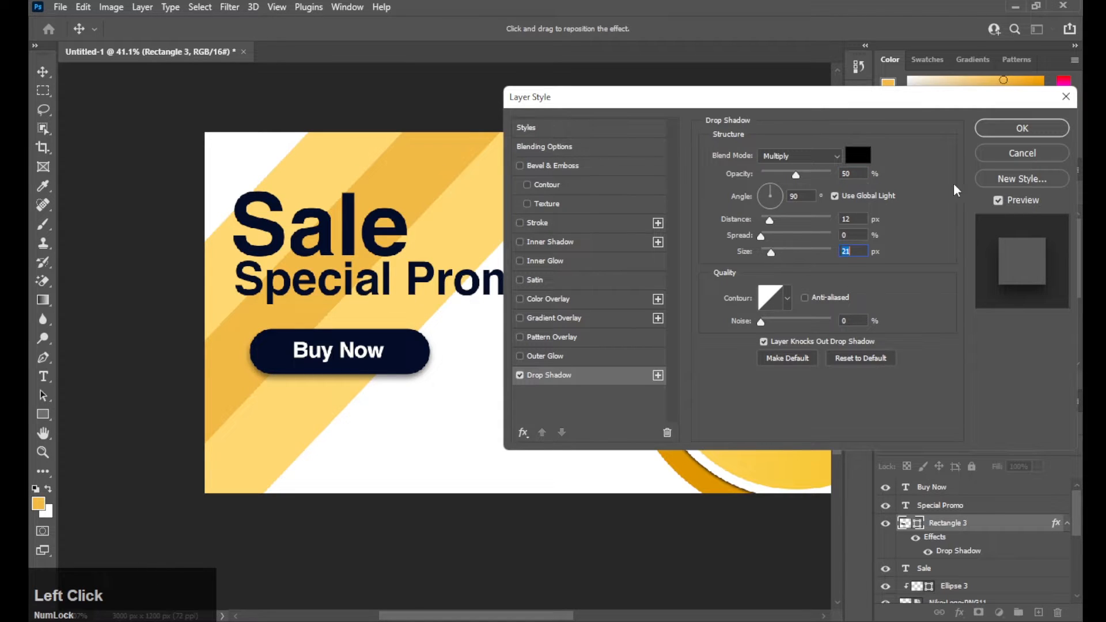
# Step: Apply the button's drop shadow settings and duplicate the Buy Now text layer
pyautogui.click(1023, 129)
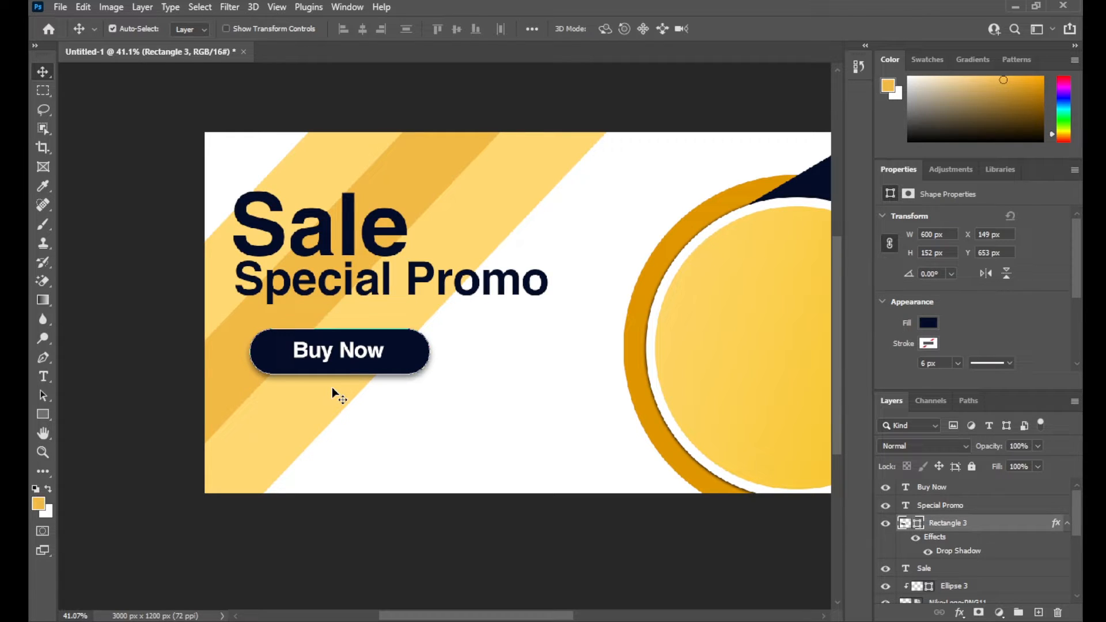
pyautogui.press('space')
pyautogui.moveTo(392, 415); pyautogui.dragTo(399, 354)
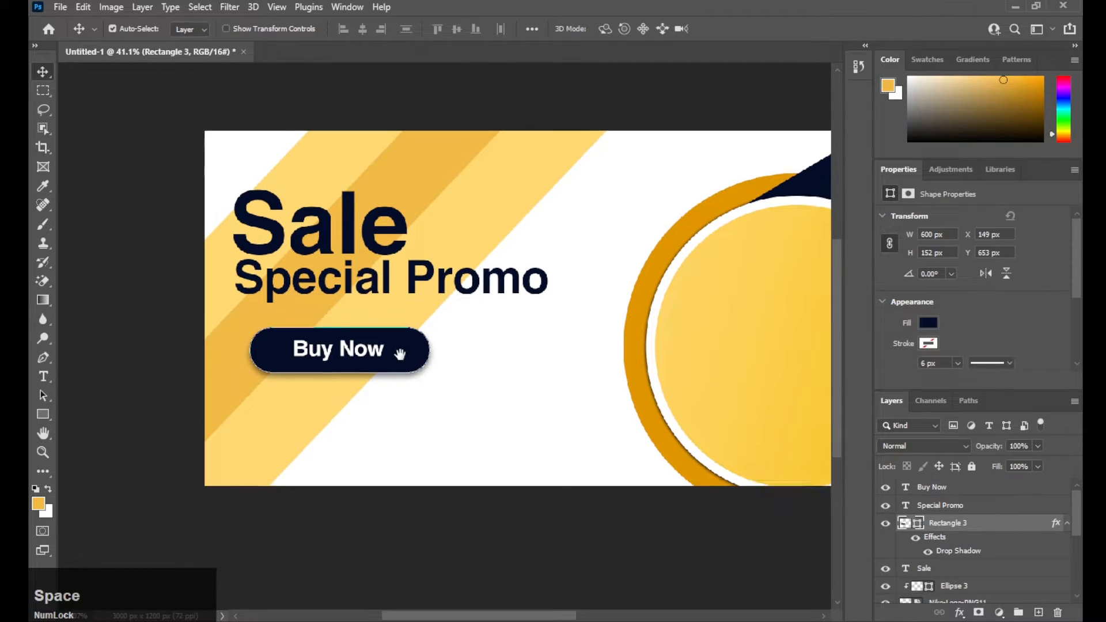
pyautogui.click(993, 487)
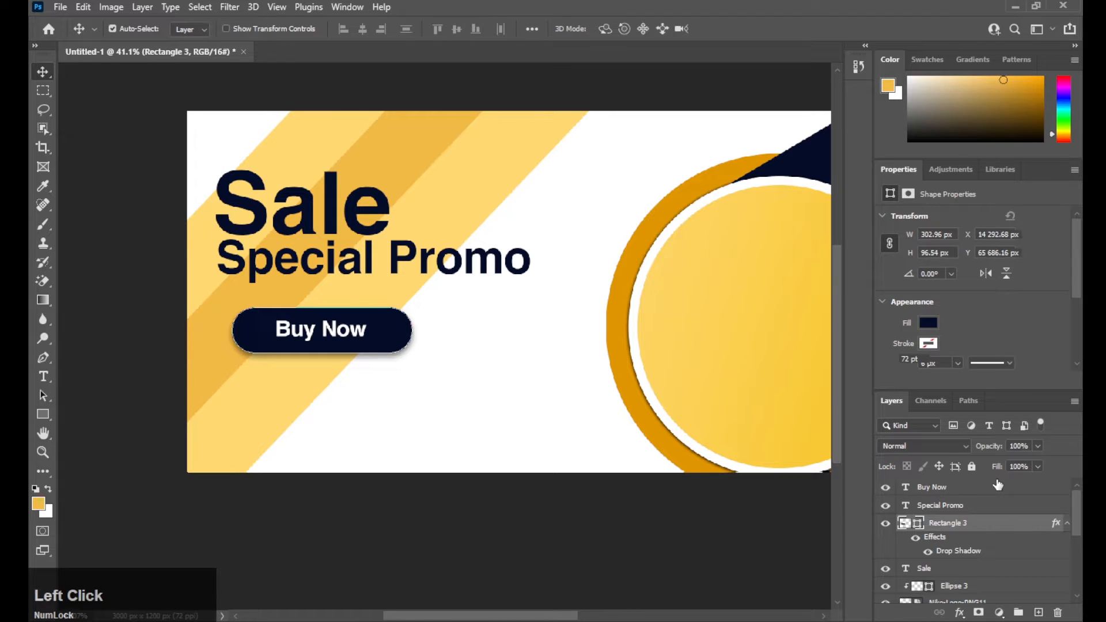
pyautogui.hotkey('ctrl', 'j')
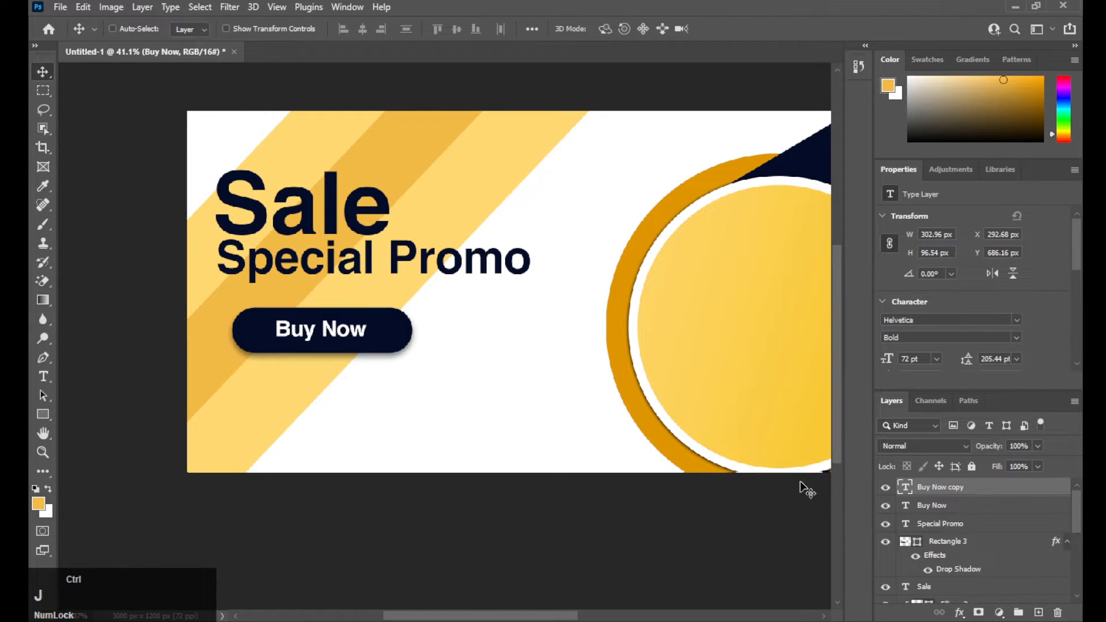
# Step: Set the duplicated Buy Now text's colour to the navy sampled from the Sale headline, 030d28
pyautogui.scroll(-2, 942, 269)
pyautogui.scroll(-1, 941, 269)
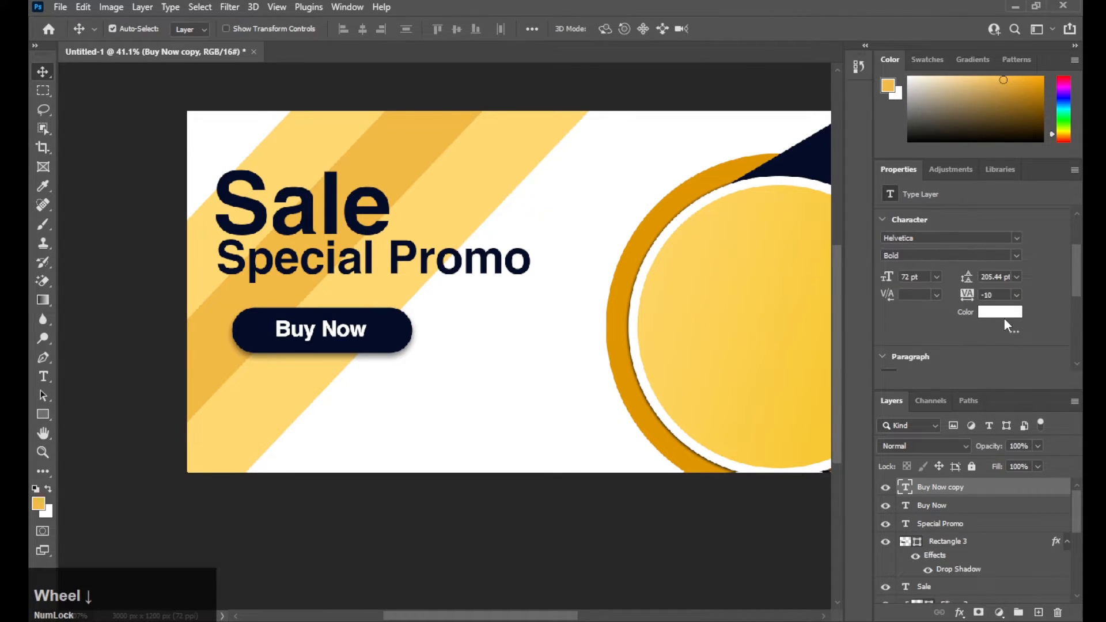
pyautogui.click(1003, 313)
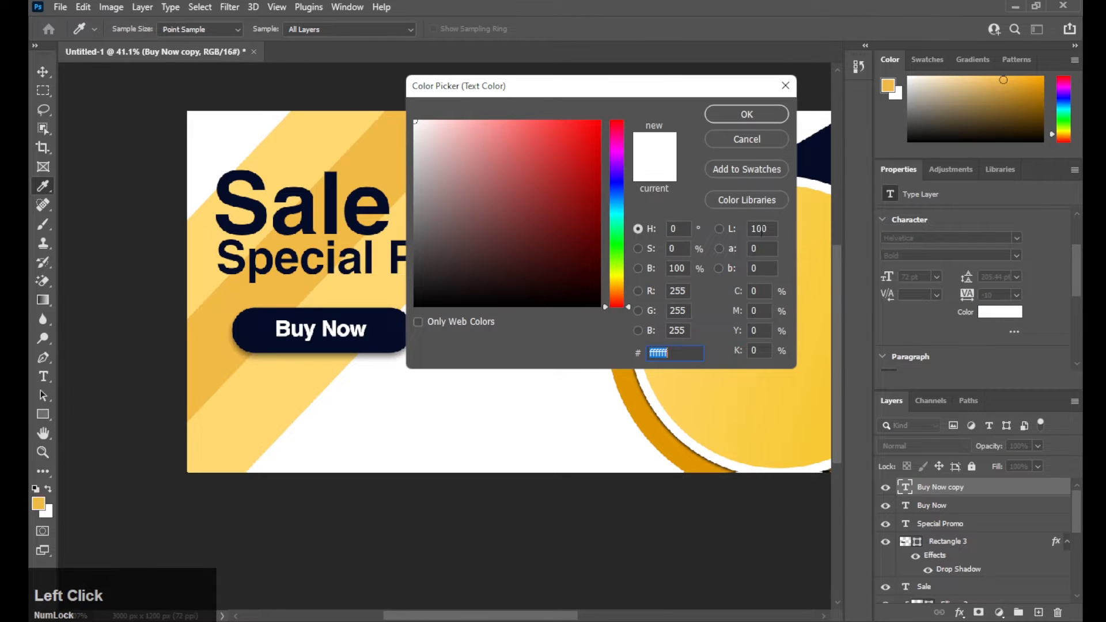
pyautogui.click(386, 200)
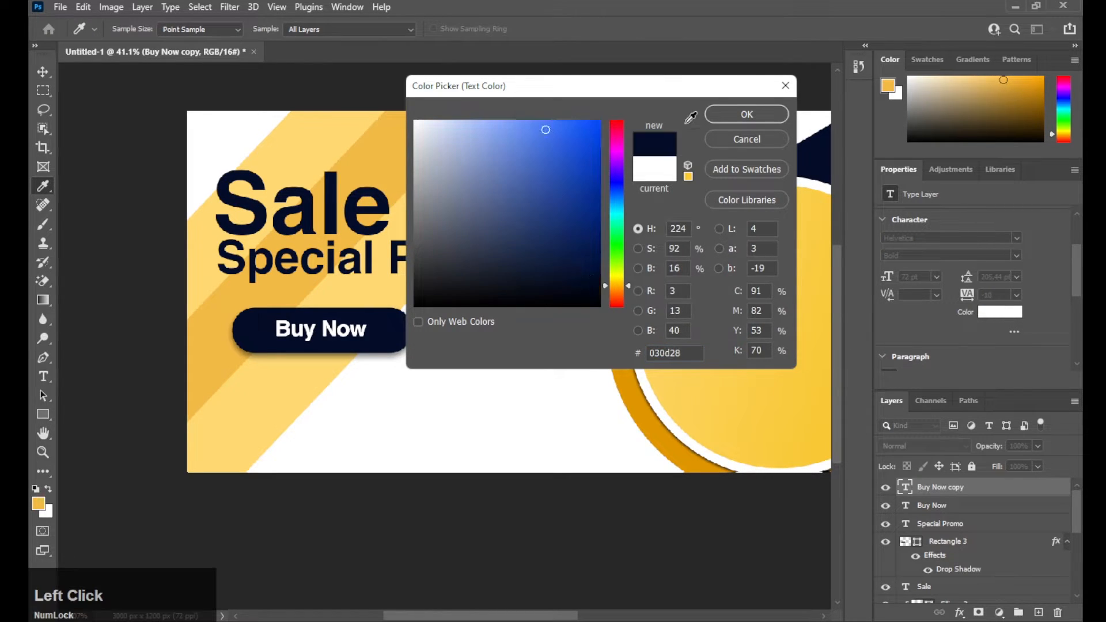
pyautogui.click(747, 114)
# Step: Move the navy Buy Now copy straight down about 270 px, into the empty area below the button
pyautogui.press('ctrl')
pyautogui.hotkey('ctrl', 't')
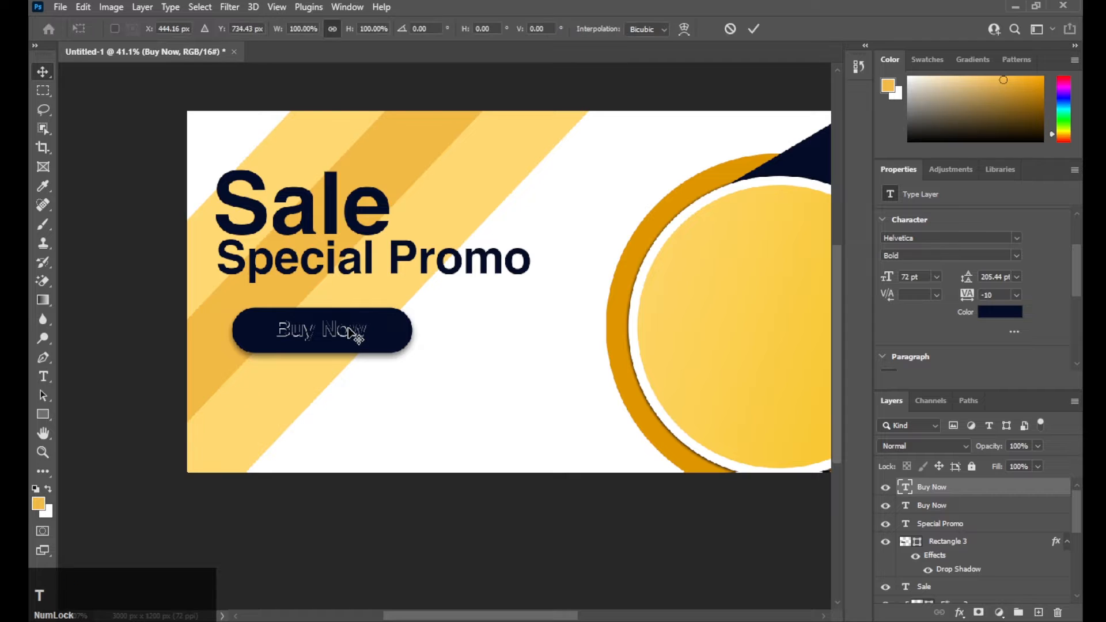
pyautogui.moveTo(344, 365); pyautogui.dragTo(340, 430)
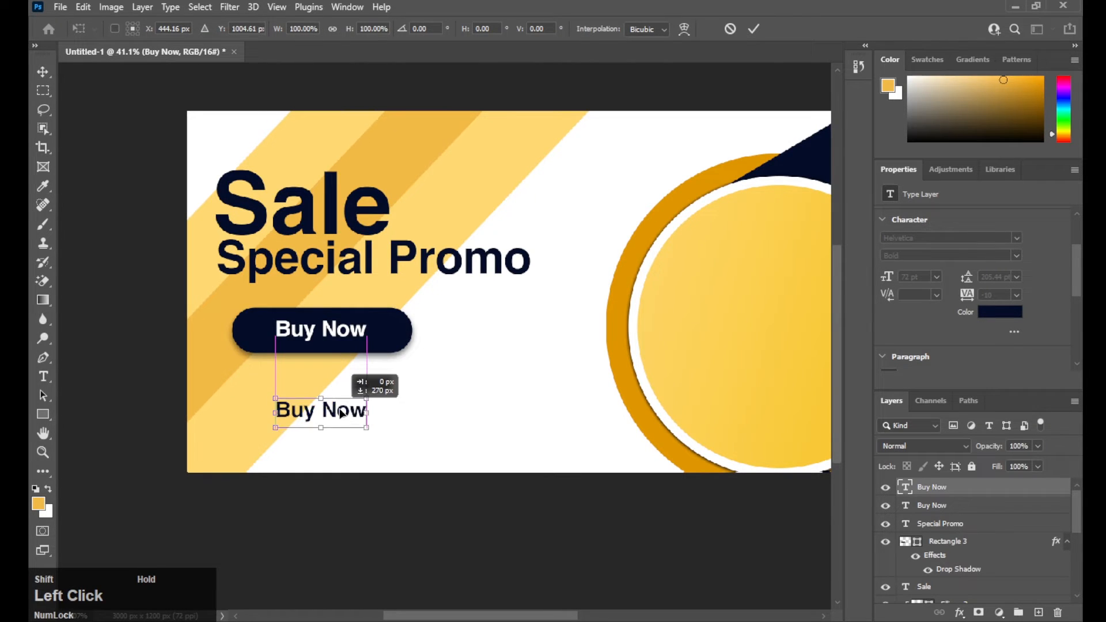